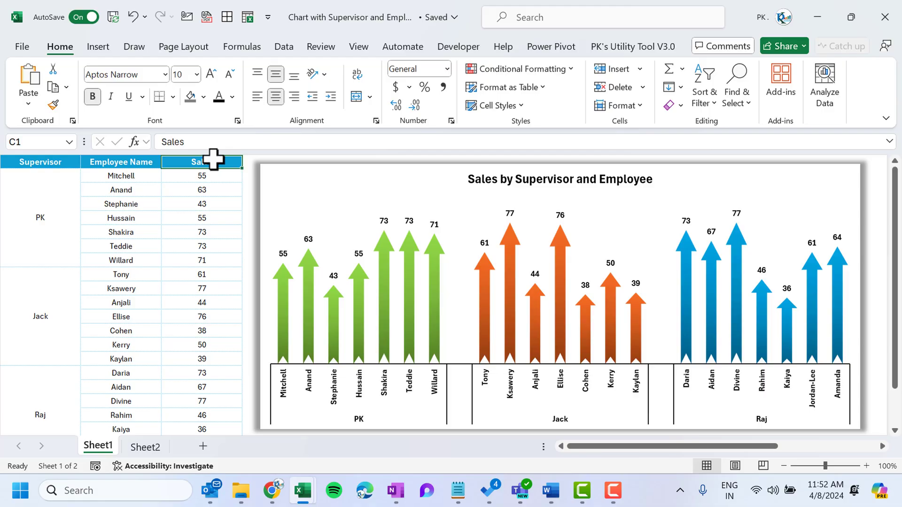
Review the supervisor, employee and sales cells on the first sheet
left_click(147, 163)
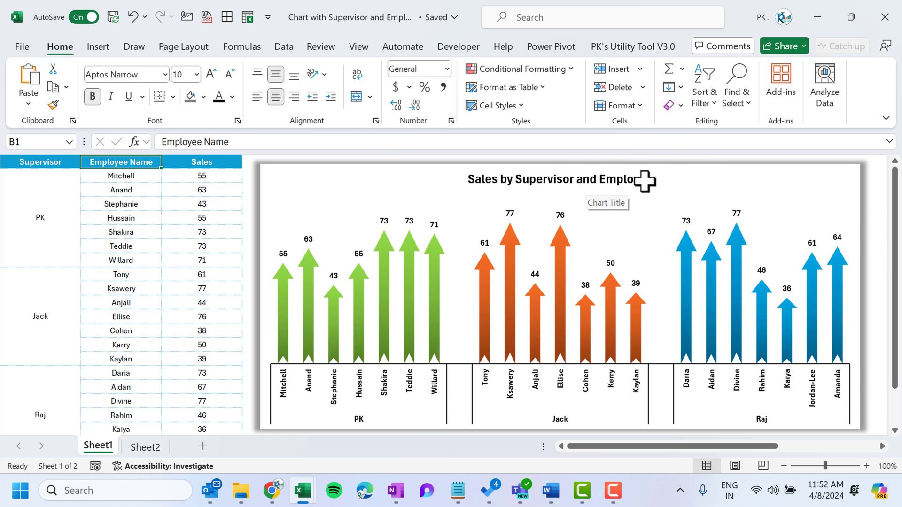
left_click(49, 225)
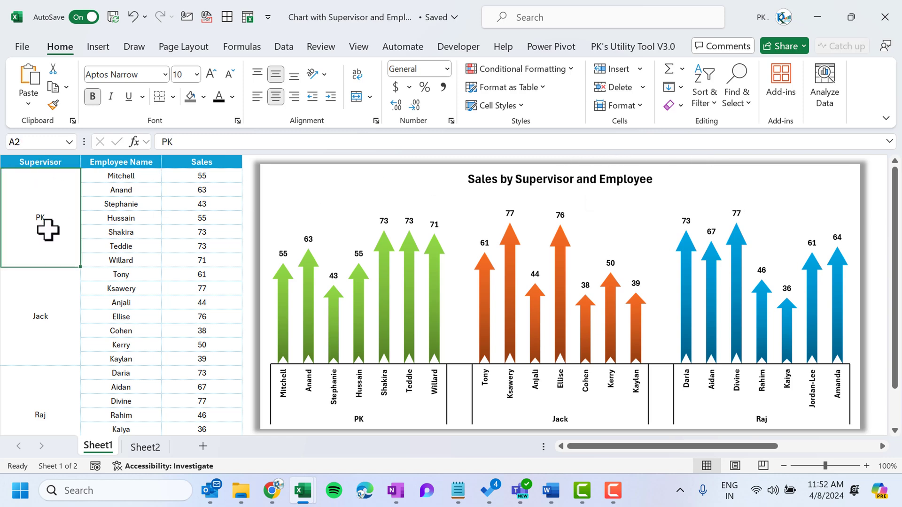
left_click_drag(123, 175, 126, 232)
left_click_drag(195, 177, 207, 260)
left_click(62, 201)
left_click(41, 323)
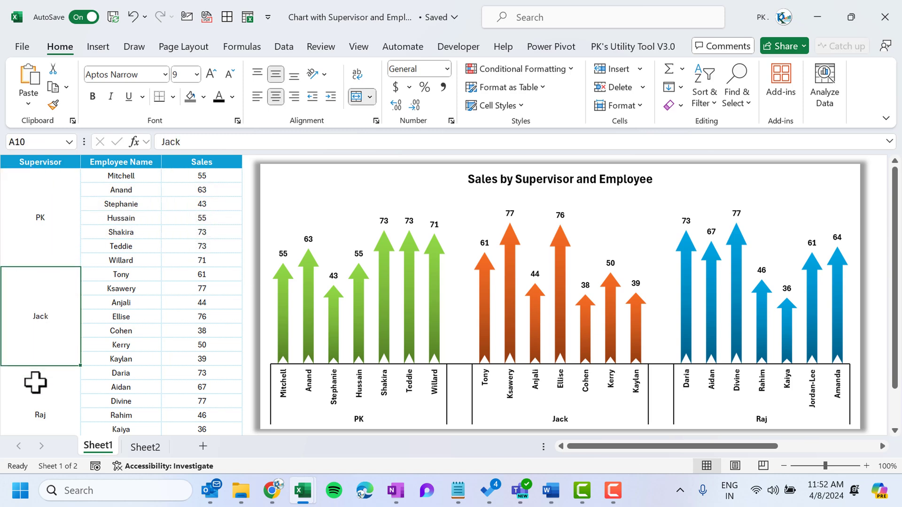
left_click(37, 379)
key("Up")
key("Up")
left_click_drag(132, 174, 141, 288)
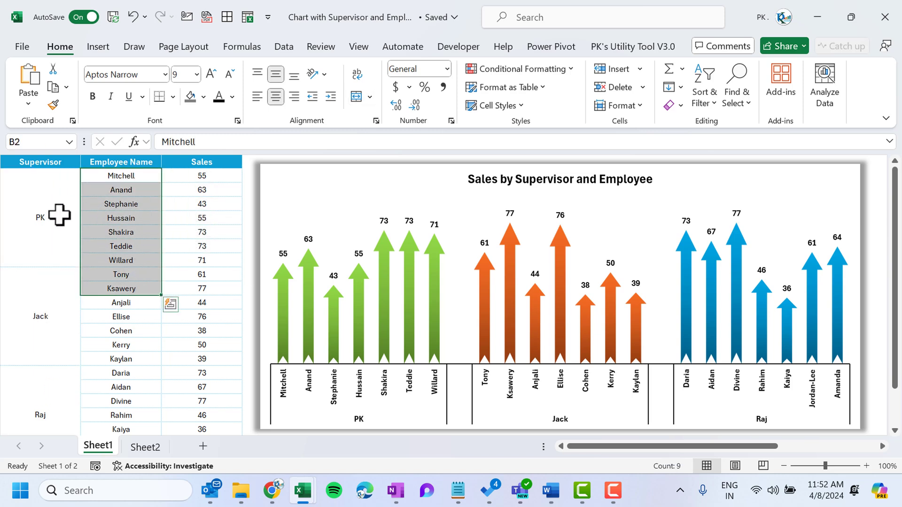
left_click(67, 216)
left_click(220, 177)
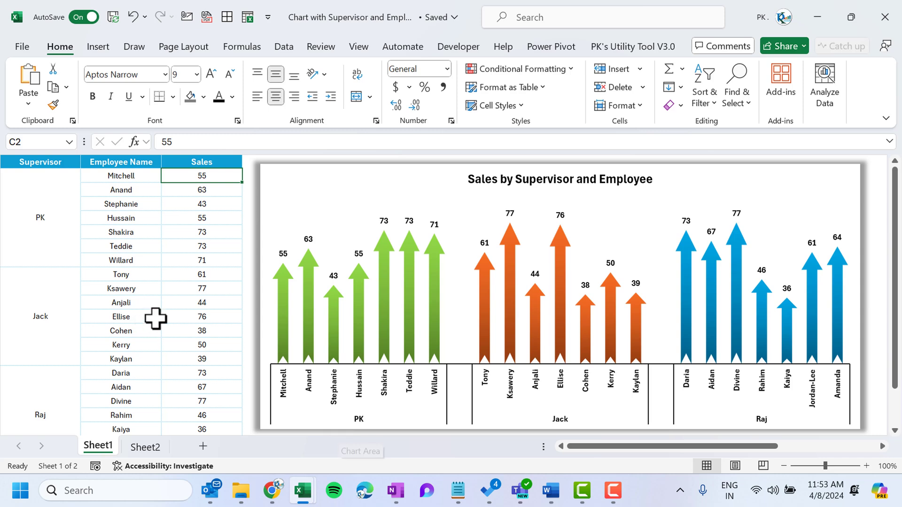
left_click(117, 163)
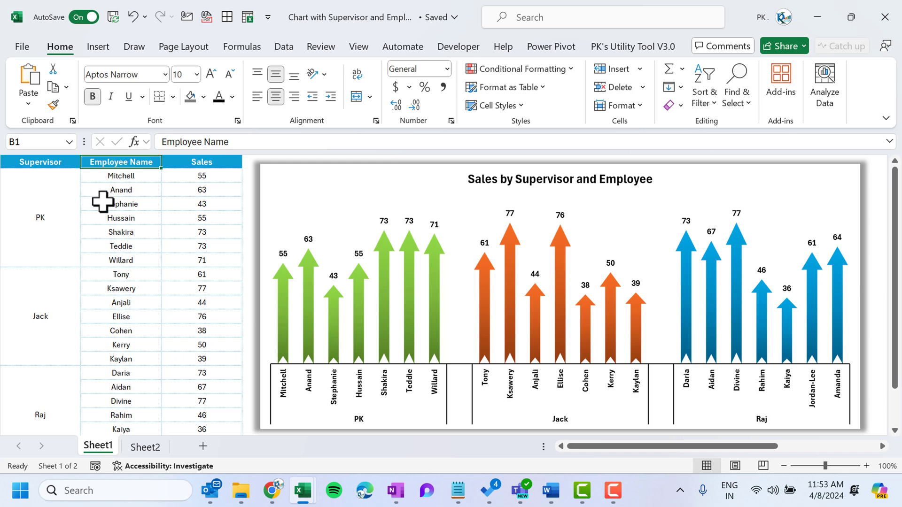
On Sheet2, select the whole data table A1:C22
left_click(146, 448)
left_click(127, 228)
left_click_drag(67, 190, 72, 385)
left_click_drag(144, 192, 141, 302)
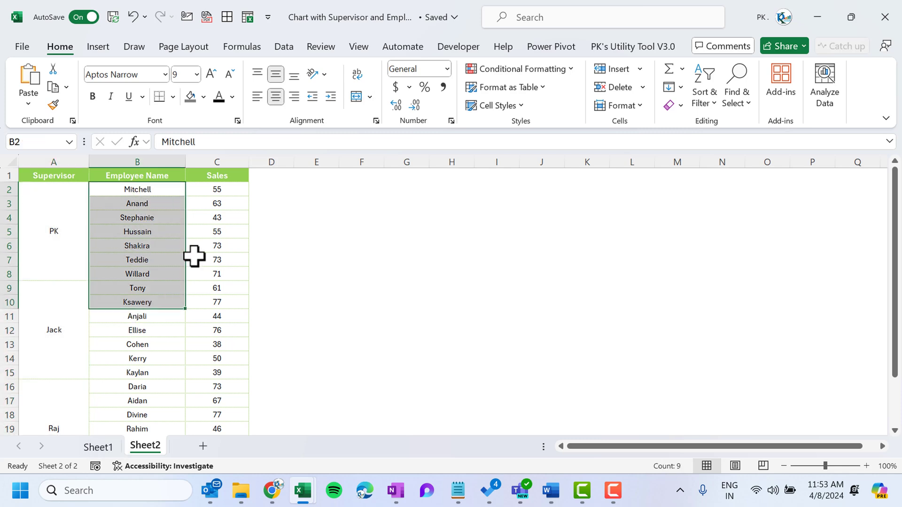
left_click_drag(221, 204, 236, 202)
left_click(58, 170)
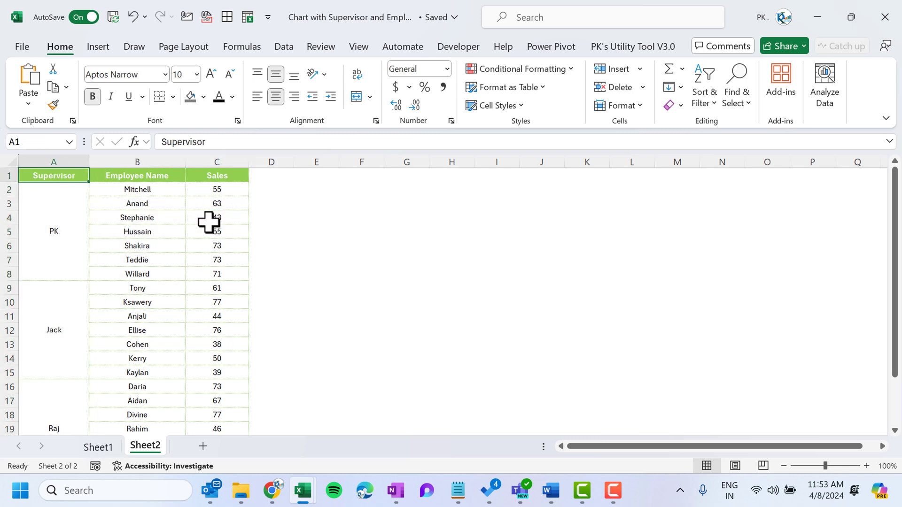
key("ctrl+shift+End")
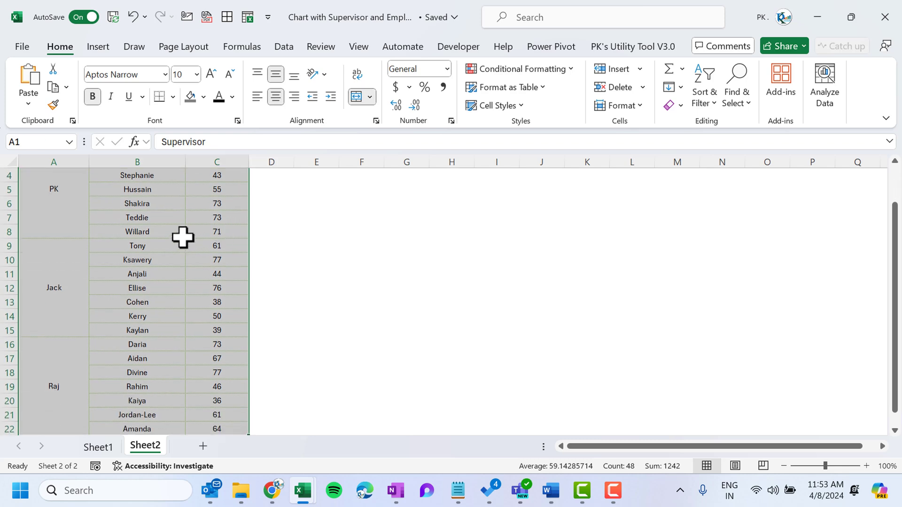
Insert a 2-D Clustered Column chart of the sales and widen it
left_click(109, 49)
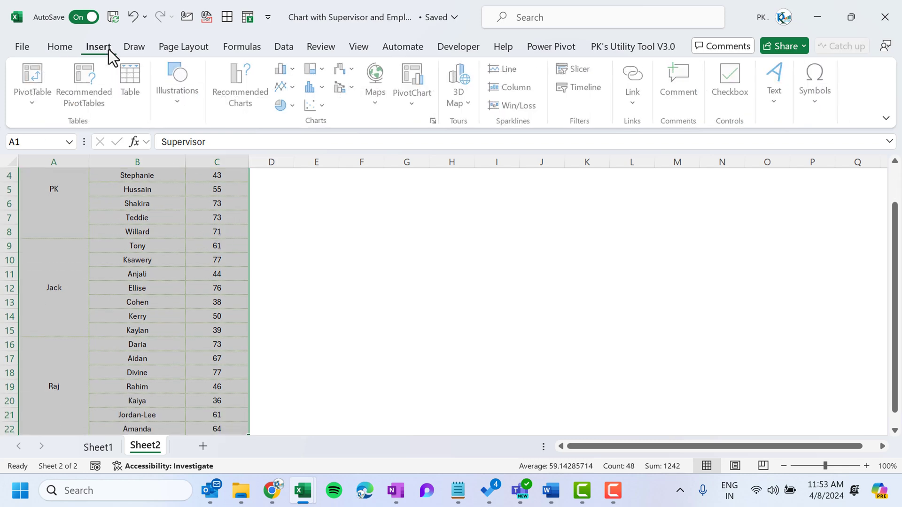
left_click(286, 69)
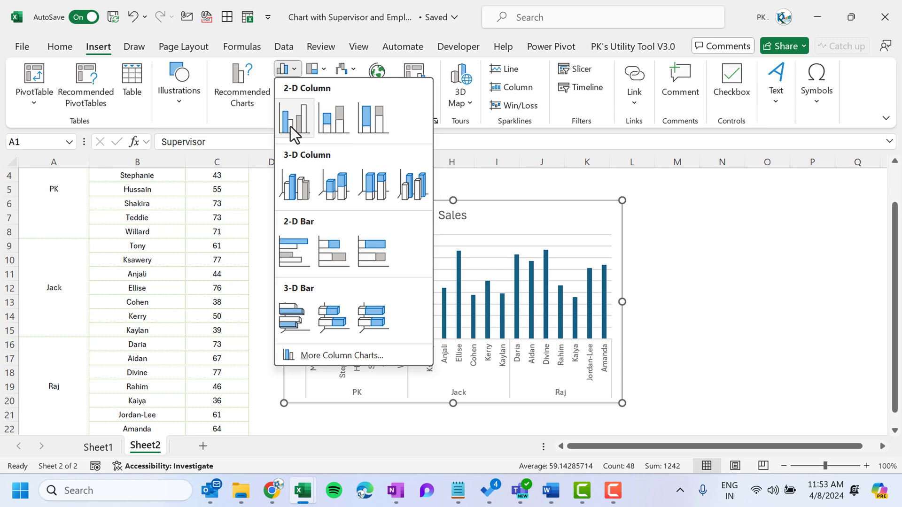
left_click(290, 126)
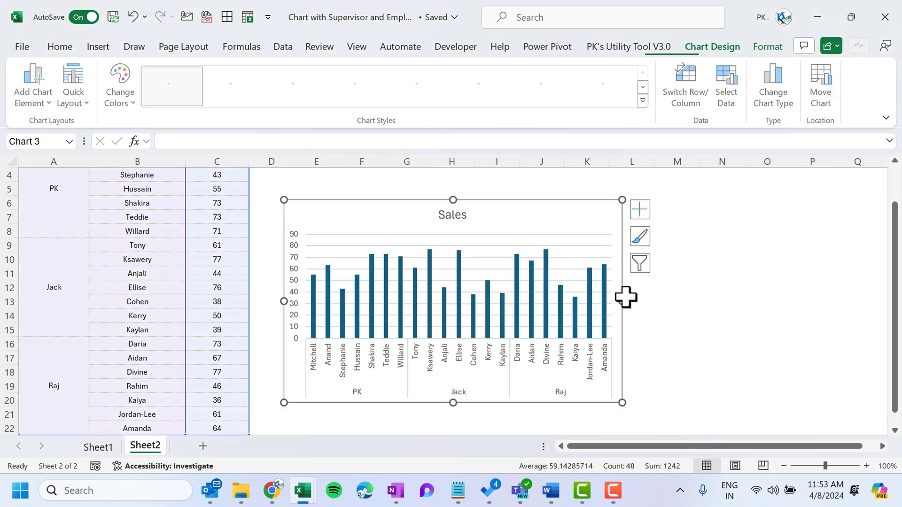
left_click_drag(621, 302, 523, 222)
scroll(522, 222, "up", 1)
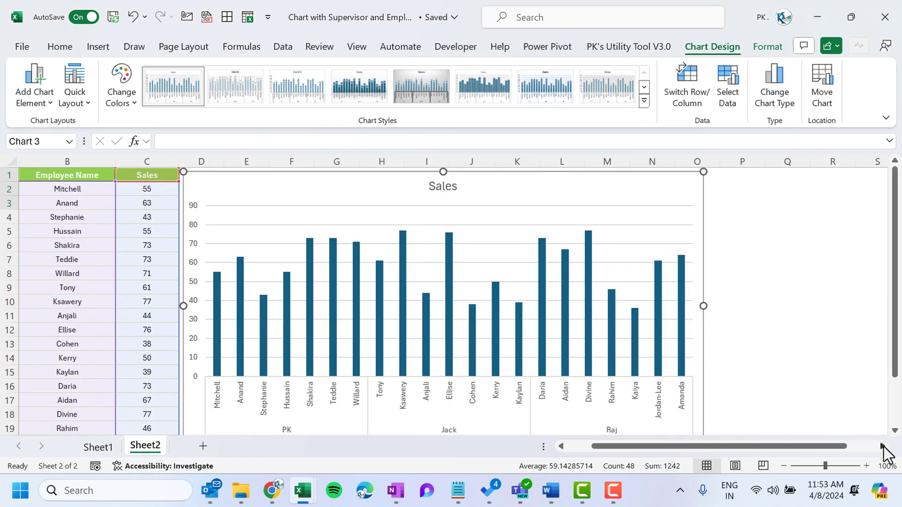
scroll(664, 238, "right", 2)
Remove the chart gridlines and give the chart text a darker font colour
left_click(627, 179)
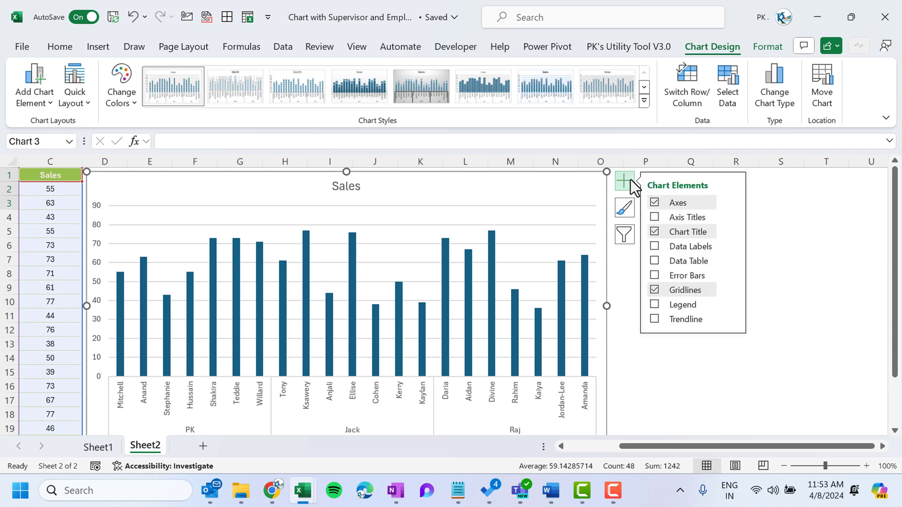
left_click(658, 292)
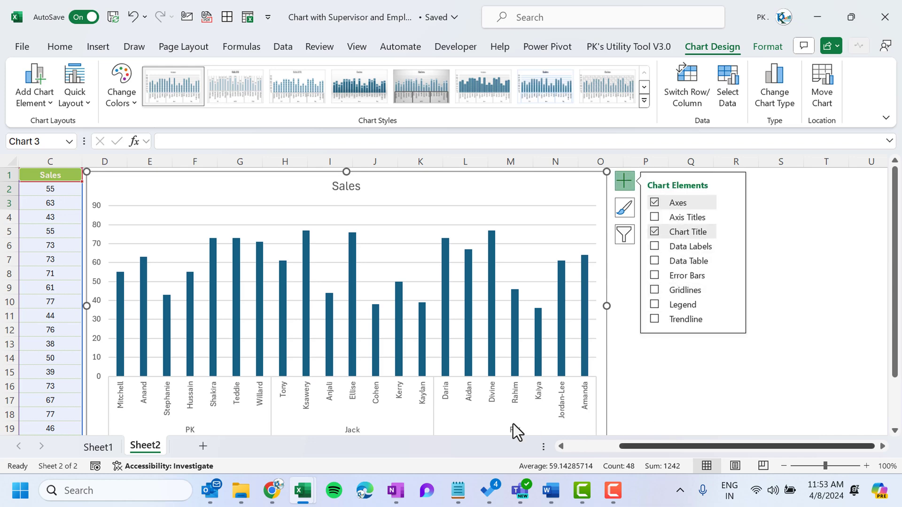
scroll(513, 424, "left", 2)
left_click(381, 394)
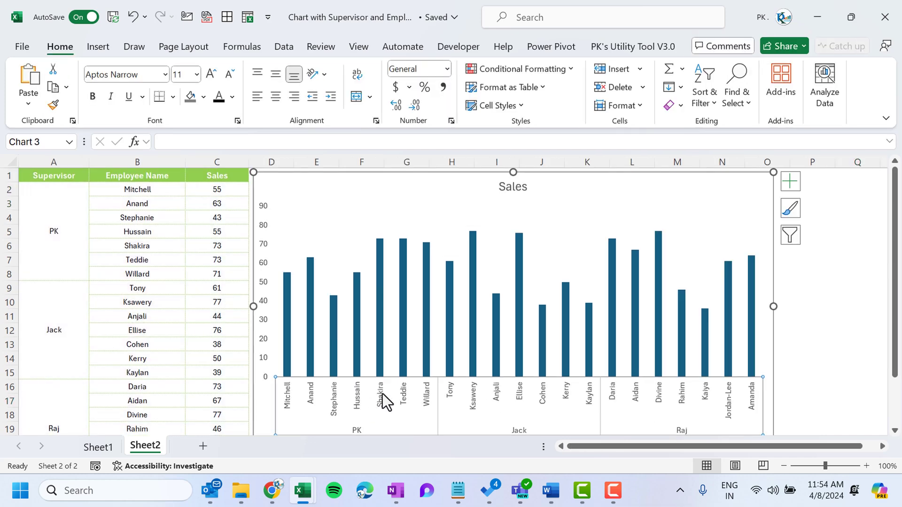
left_click(75, 50)
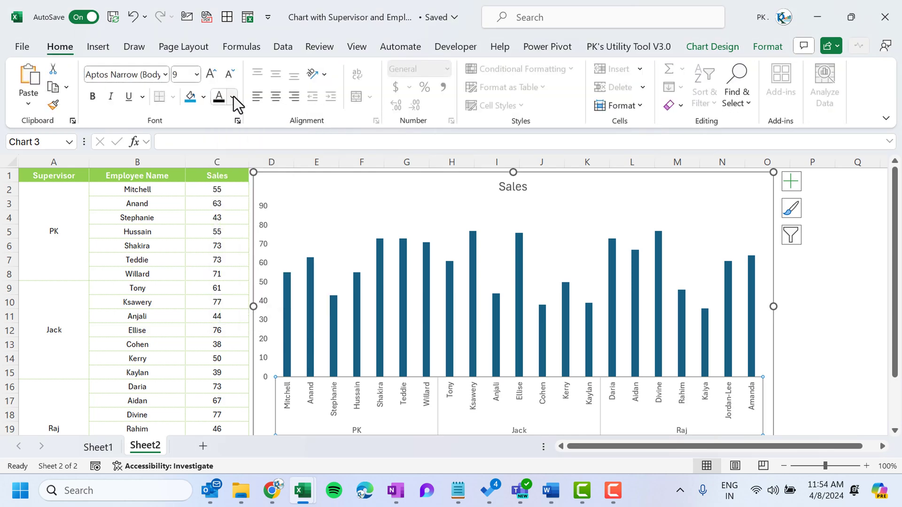
left_click(233, 97)
left_click(228, 154)
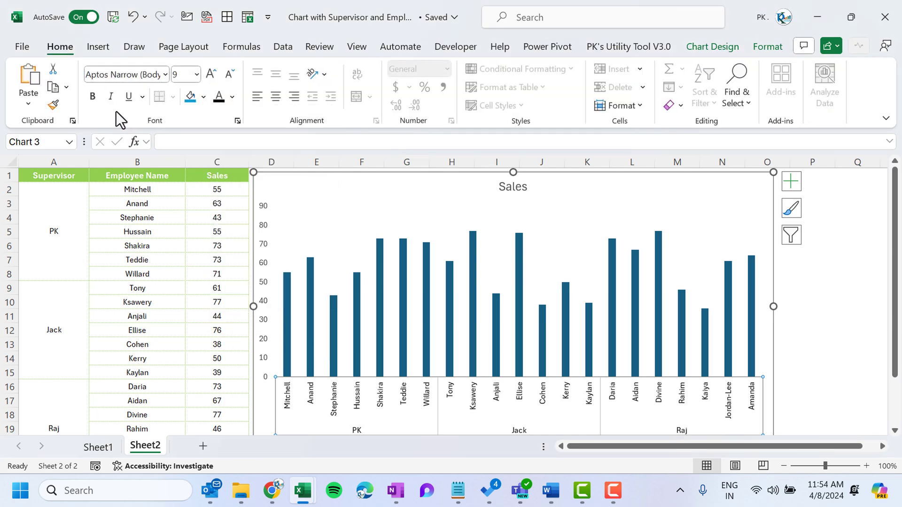
Delete the chart's vertical value axis
left_click(264, 249)
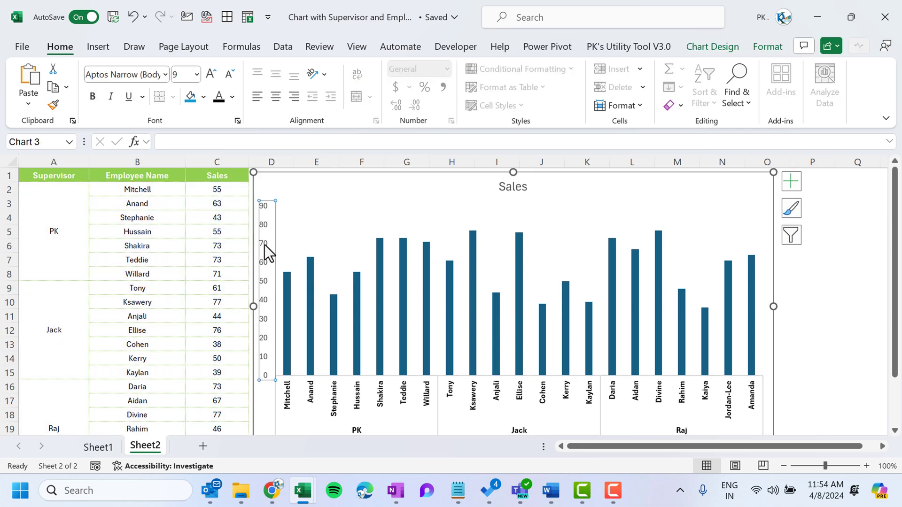
key("Delete")
left_click(812, 329)
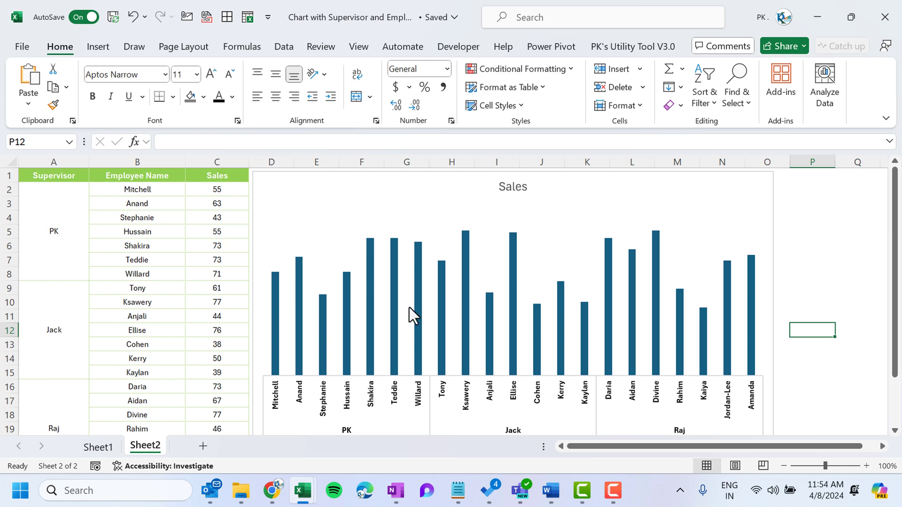
left_click(839, 249)
left_click(102, 48)
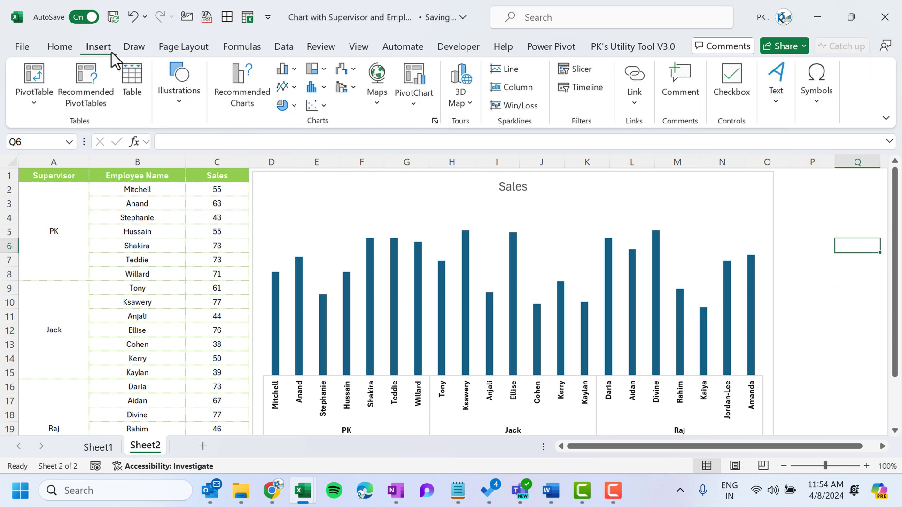
Draw a Notched Right Arrow beside the chart, sized about 1.54 by 5.27 cm
left_click(185, 103)
left_click(207, 165)
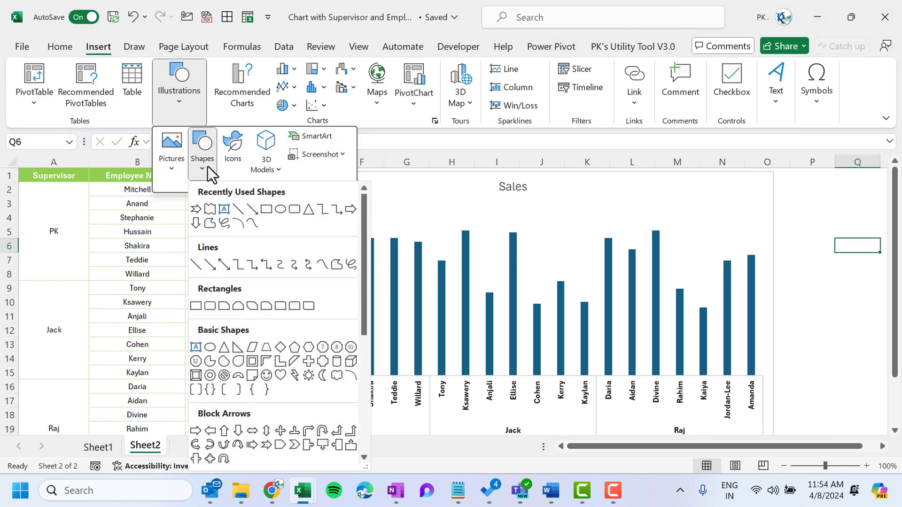
left_click_drag(362, 260, 365, 354)
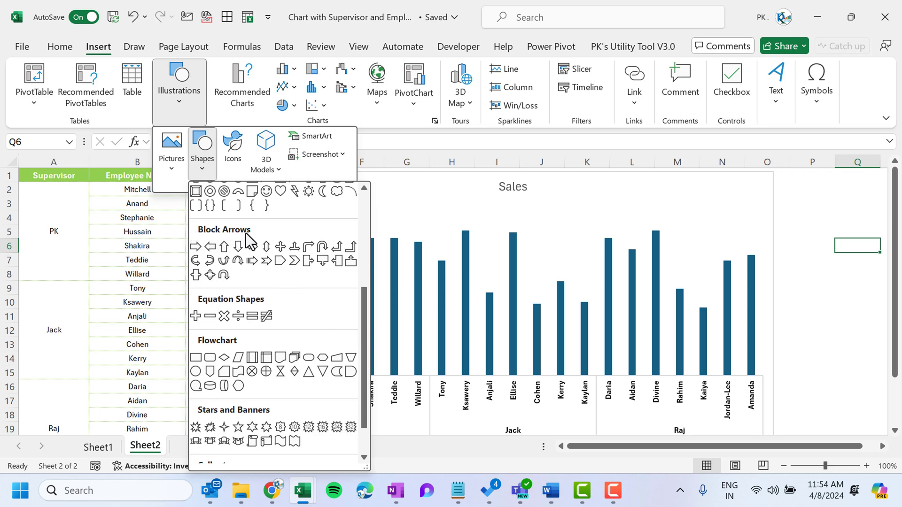
left_click(266, 261)
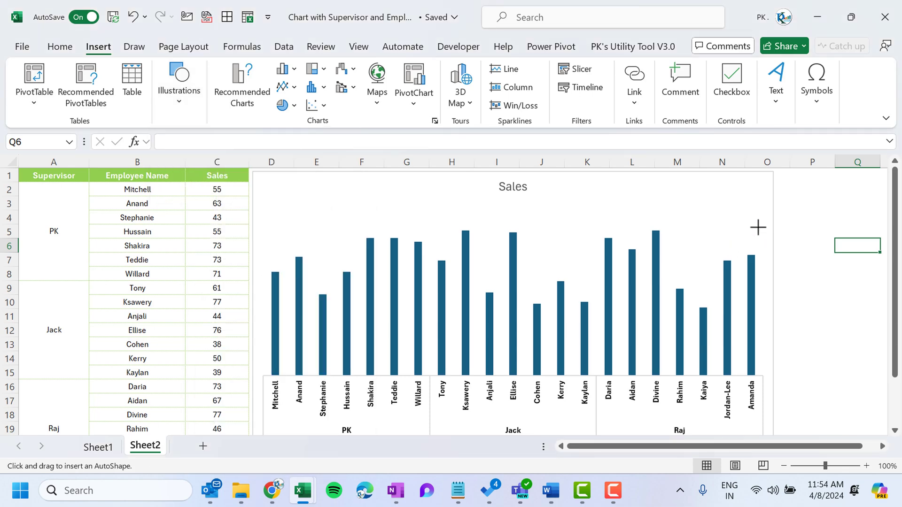
left_click_drag(796, 206, 869, 241)
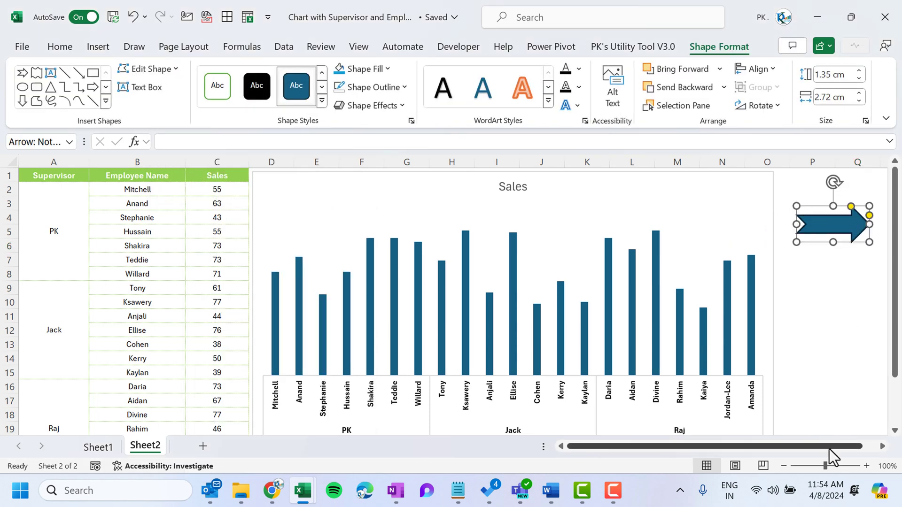
mouse_move(829, 449)
left_mouse_down()
mouse_move(891, 456)
mouse_move(887, 450)
left_mouse_up()
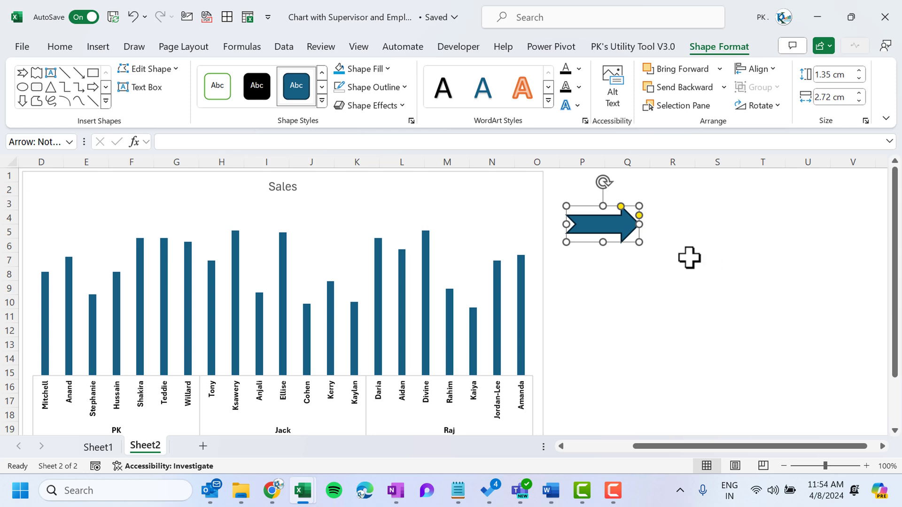
left_click_drag(621, 224, 715, 262)
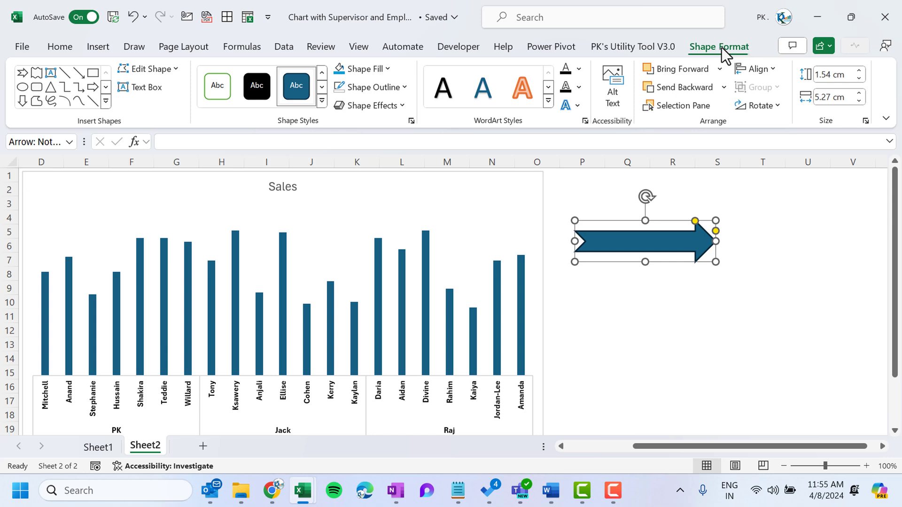
Rotate the arrow to point upward, move it lower, and remove its outline
left_click(776, 106)
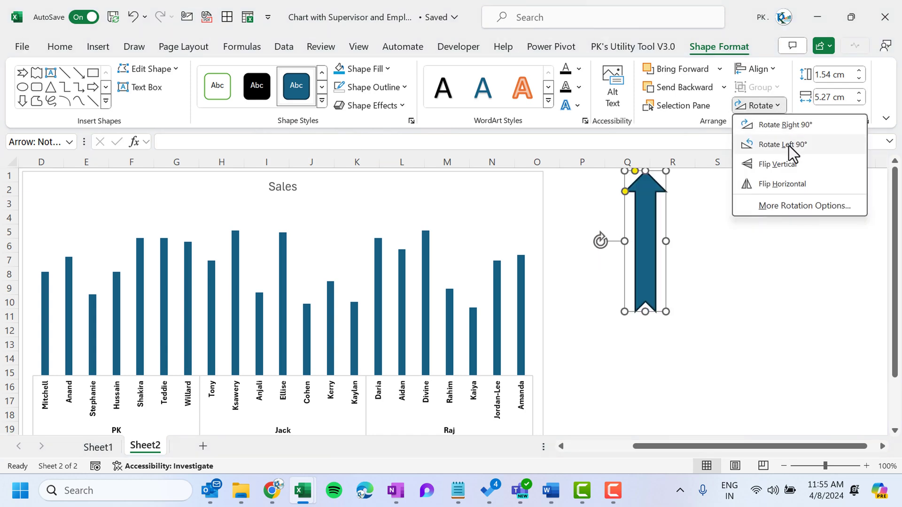
left_click(788, 146)
left_click_drag(640, 243, 644, 268)
left_click(371, 87)
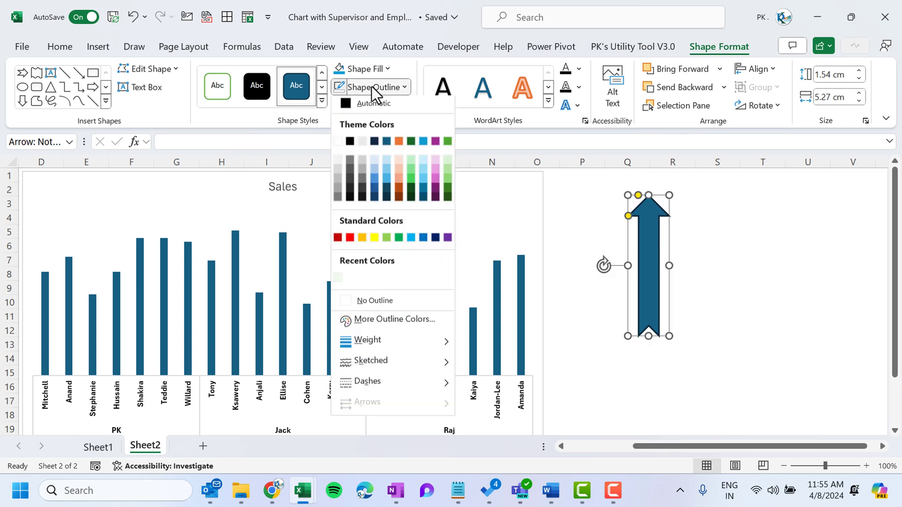
left_click(386, 304)
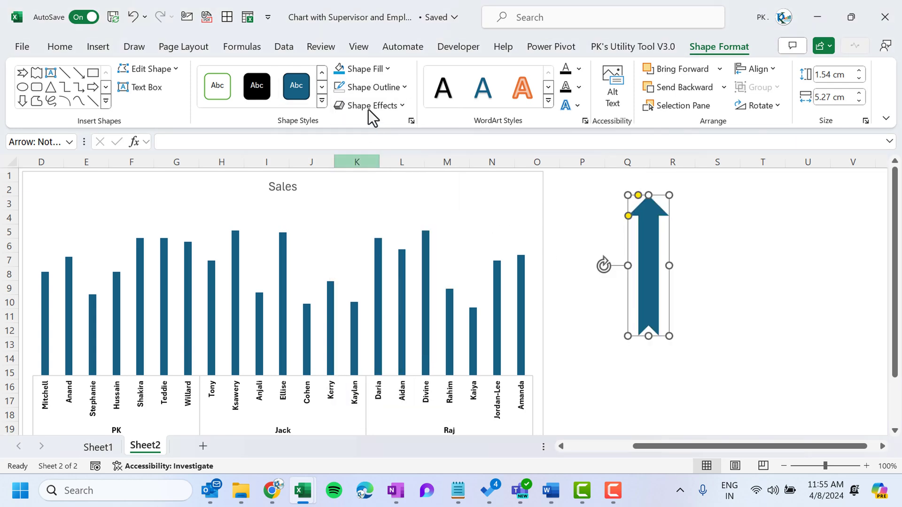
Fill the arrow light green with a dark green Linear Right gradient
left_click(371, 69)
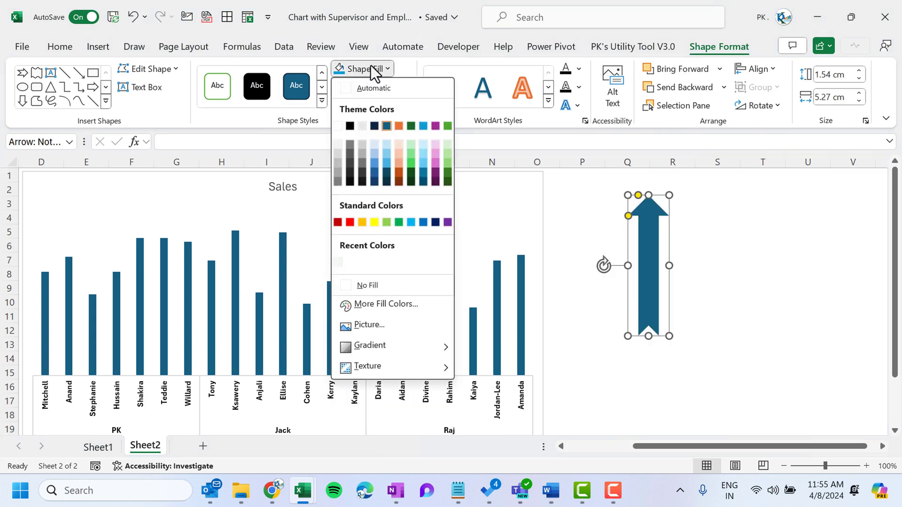
left_click(386, 223)
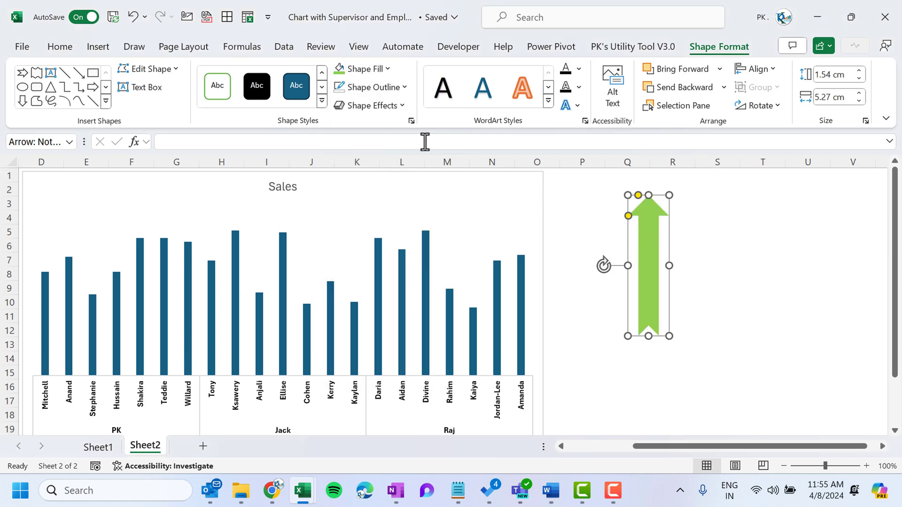
left_click(373, 73)
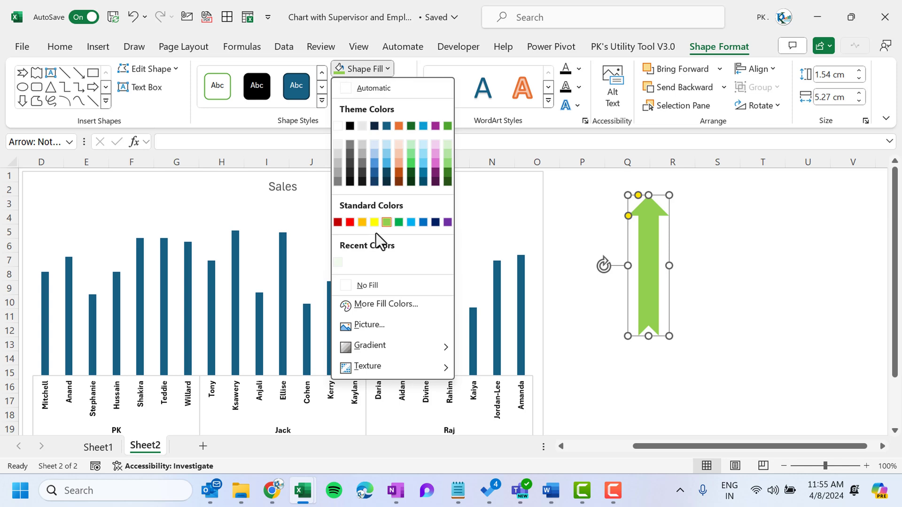
mouse_move(376, 340)
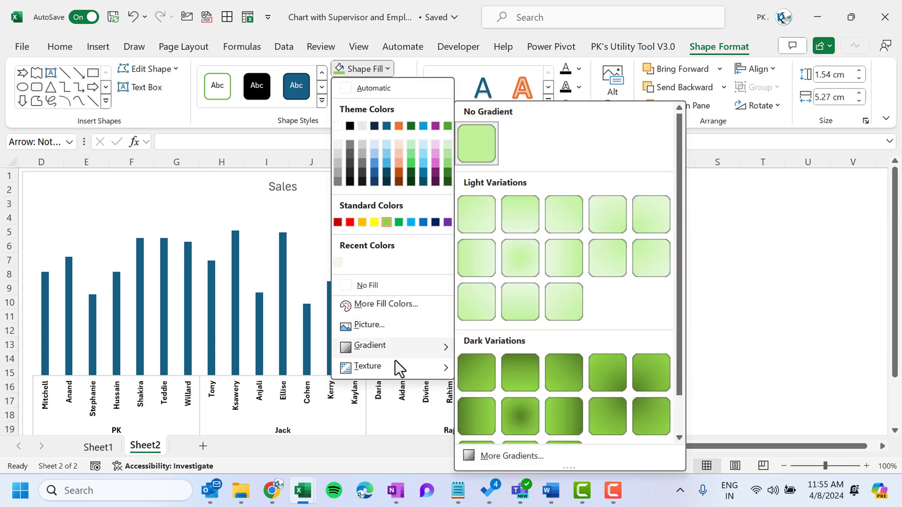
left_click(469, 413)
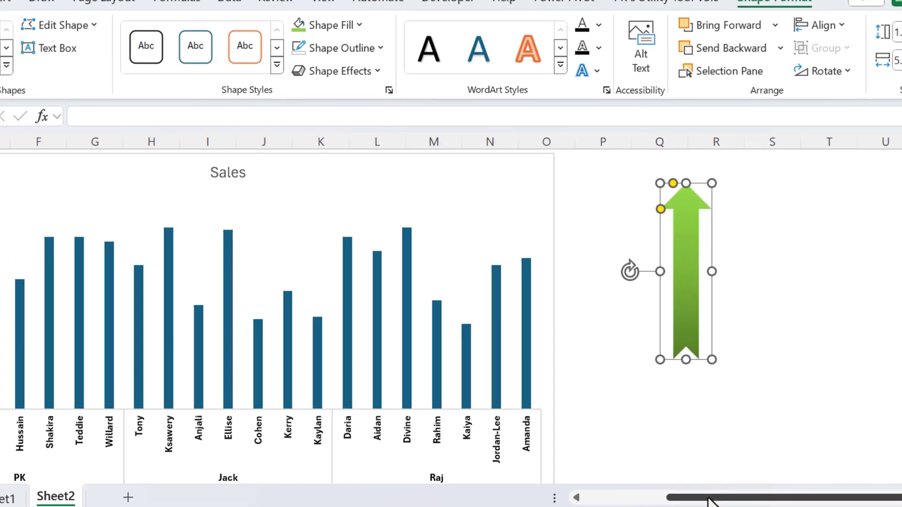
Paste the green arrow into PK's Mitchell and Anand bars
left_click_drag(661, 446, 568, 446)
left_click(277, 305)
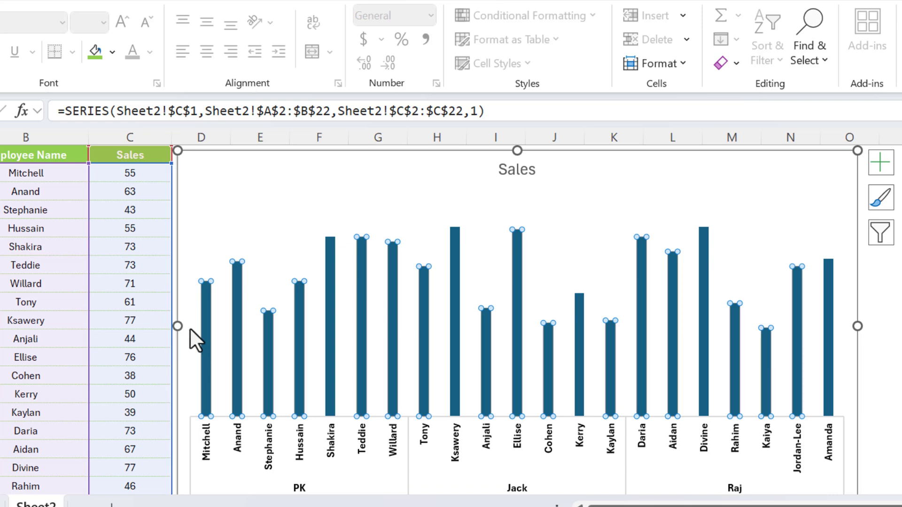
mouse_move(206, 336)
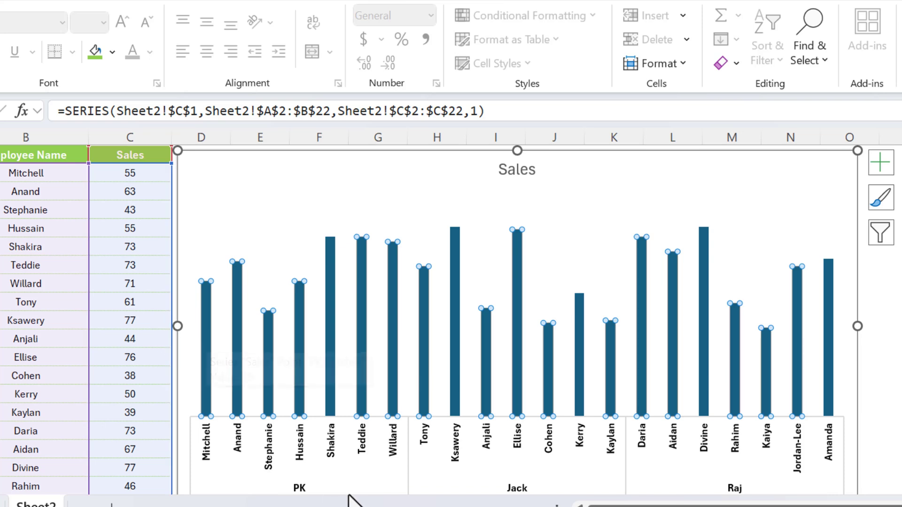
left_click(205, 342)
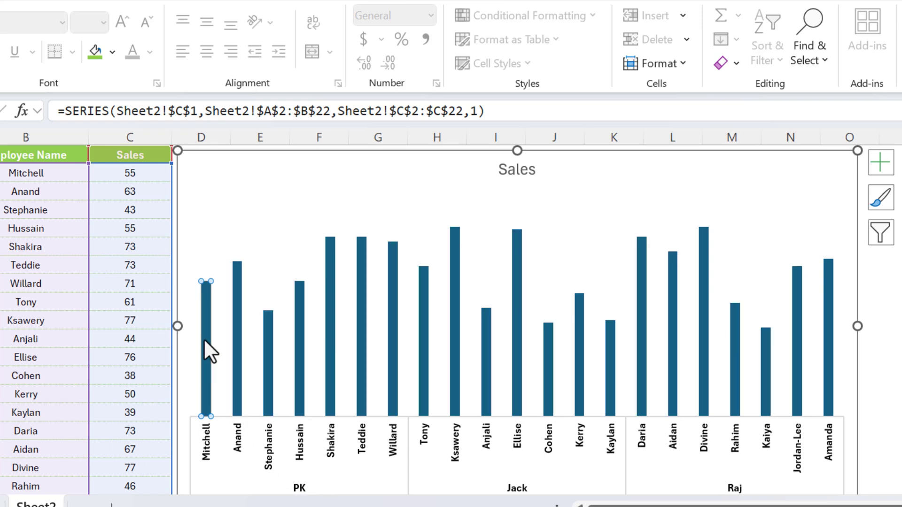
key("ctrl+v")
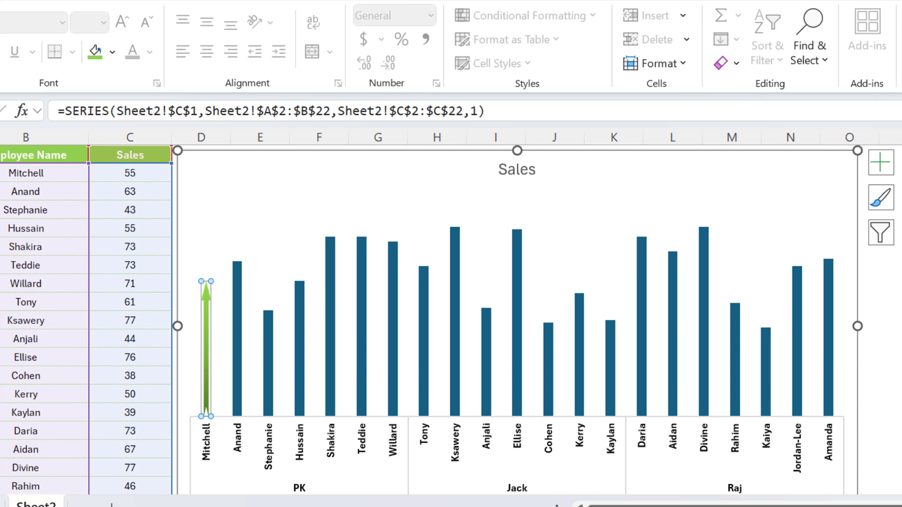
left_click(237, 338)
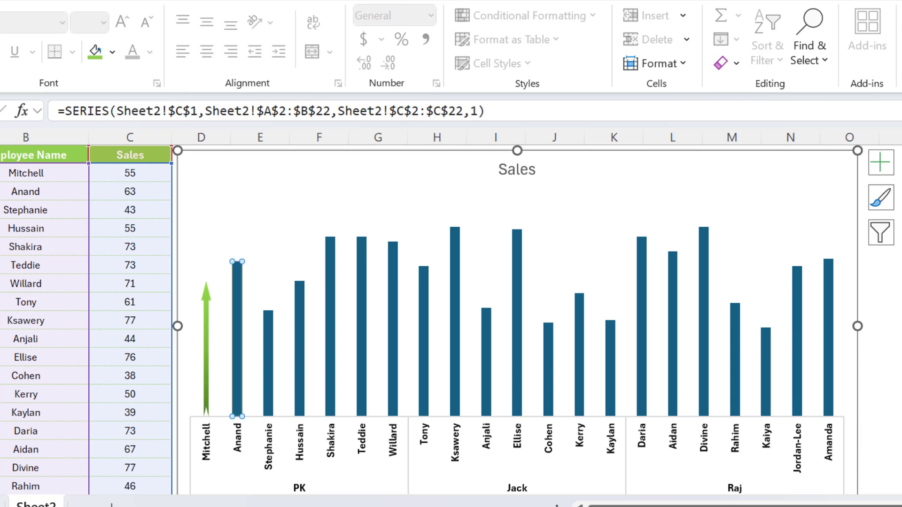
key("ctrl+v")
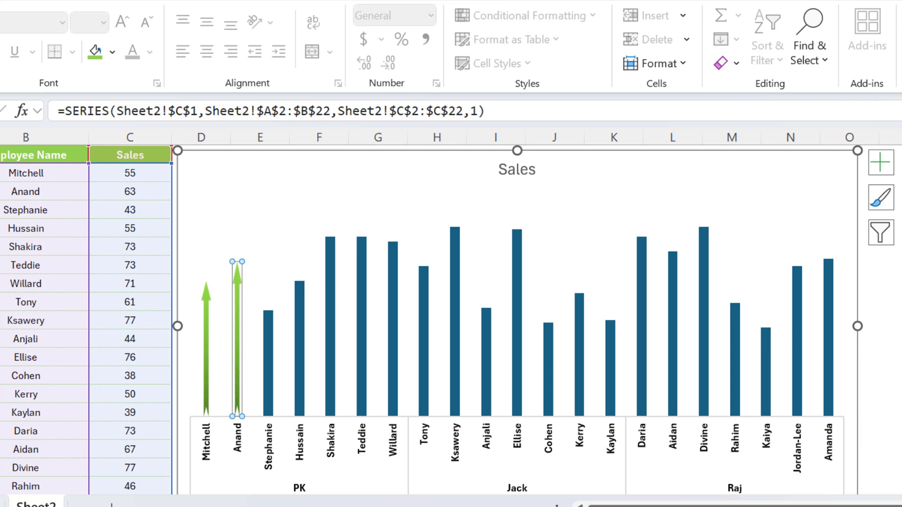
Paste the green arrow into Stephanie, Hussain, Shakira, Teddie and Willard bars
key("Right")
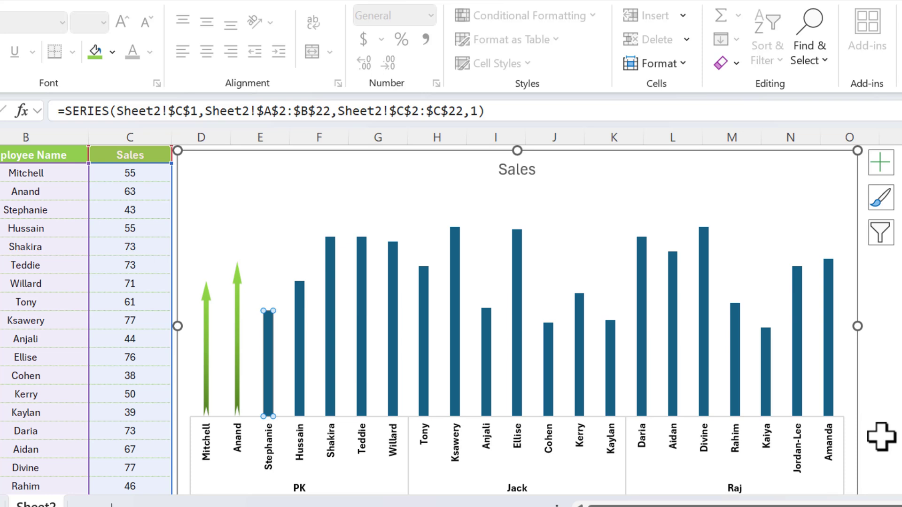
key("ctrl+v")
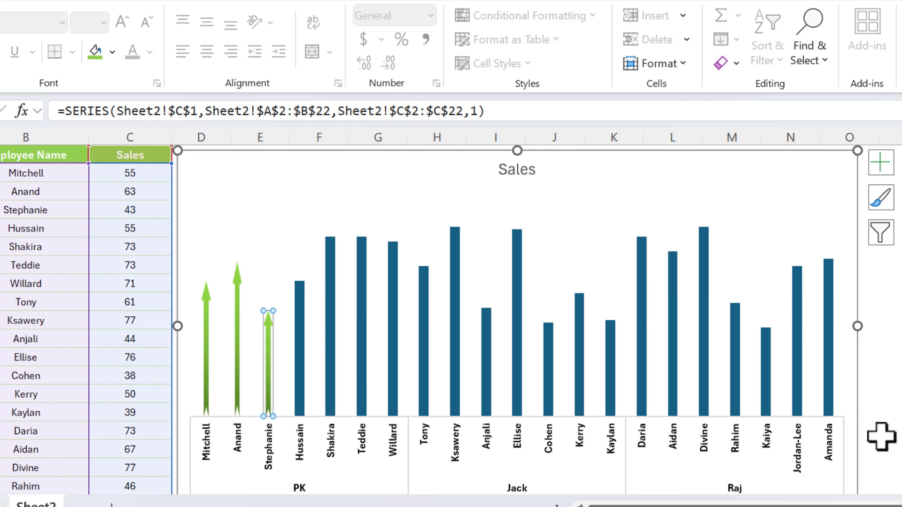
key("Right")
key("ctrl+v")
key("Right")
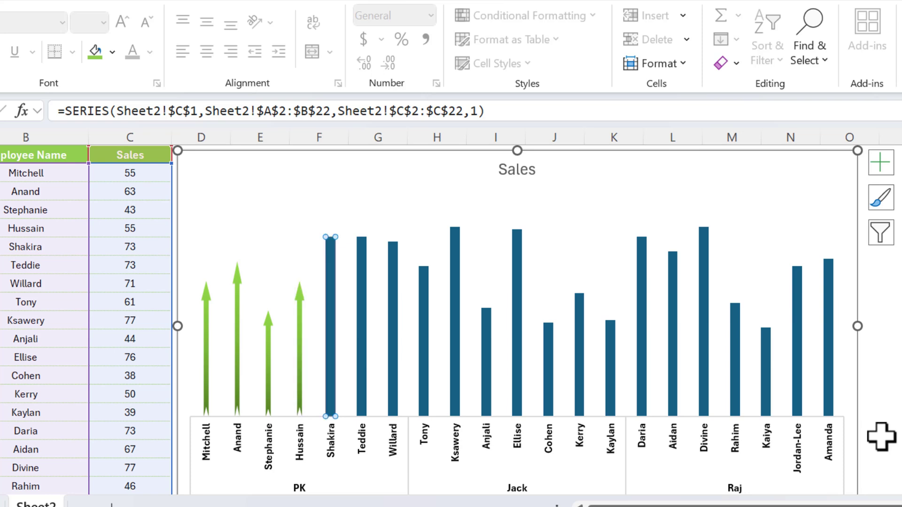
key("ctrl+v")
key("Right")
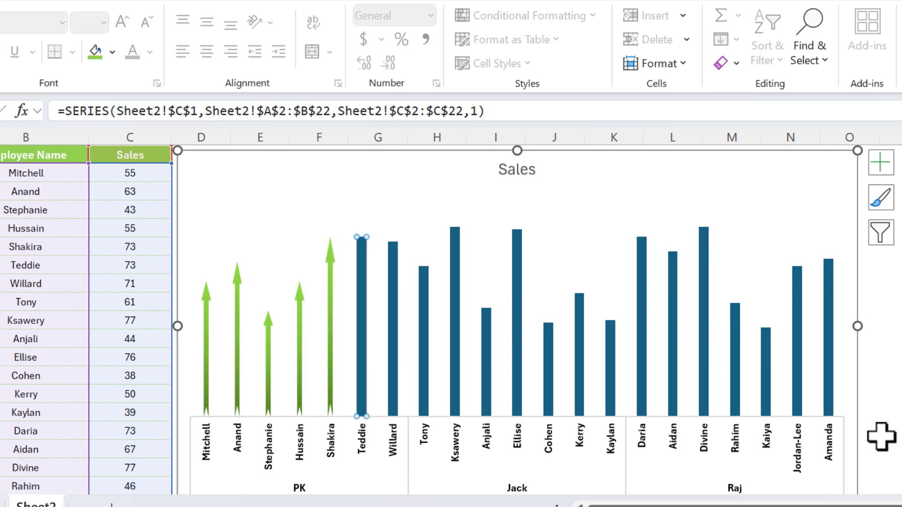
key("ctrl+v")
key("Right")
key("ctrl+v")
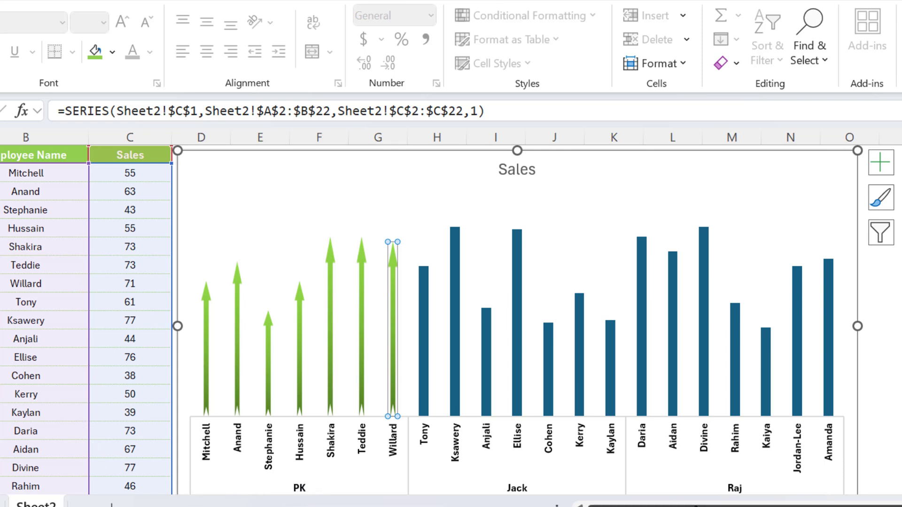
scroll(329, 470, "right", 3)
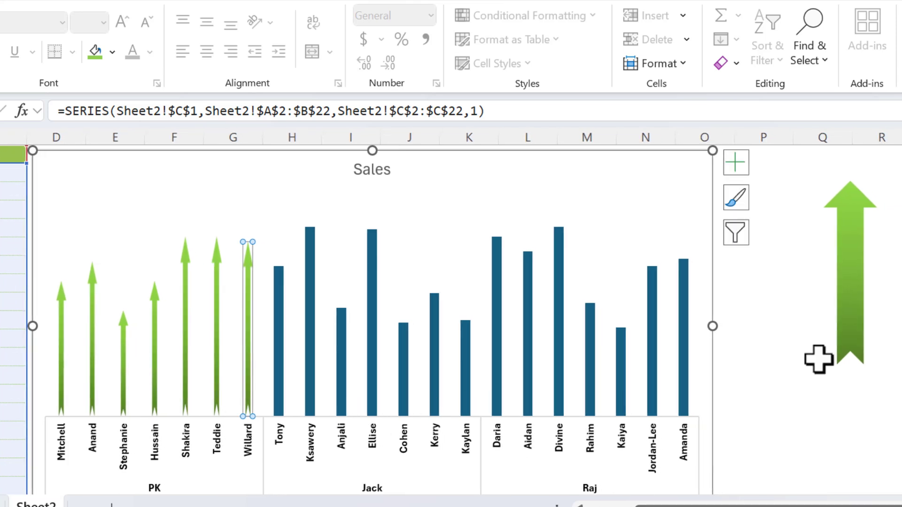
Recolour the standalone arrow Orange, Accent 2 with a dark orange Linear Right gradient
left_click(861, 277)
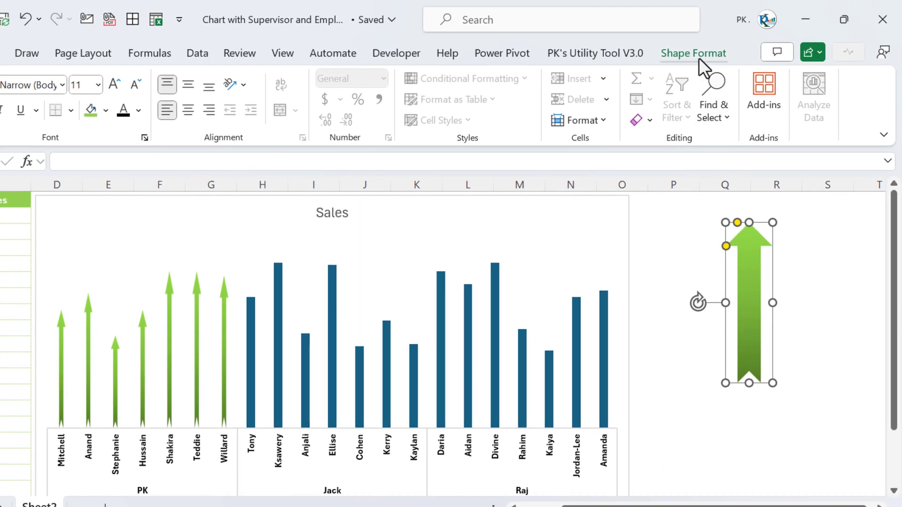
left_click(703, 57)
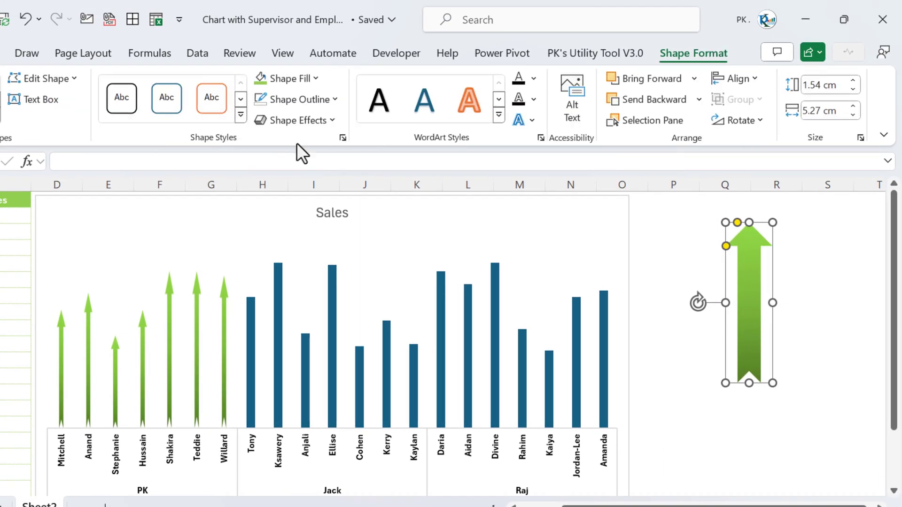
left_click(295, 79)
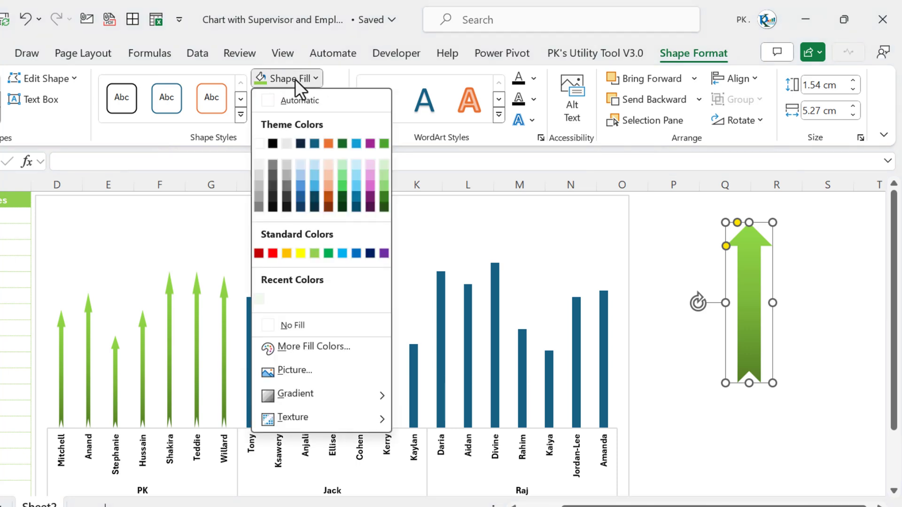
left_click(330, 143)
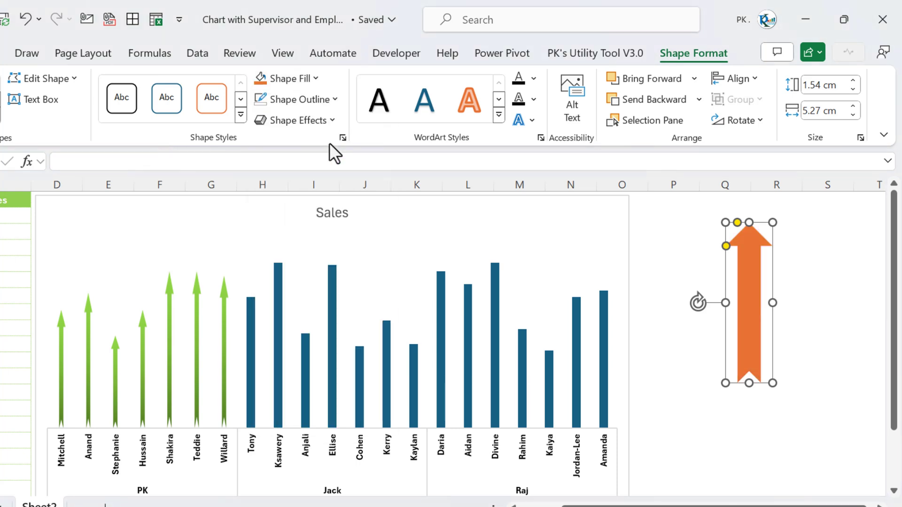
left_click(297, 78)
mouse_move(302, 394)
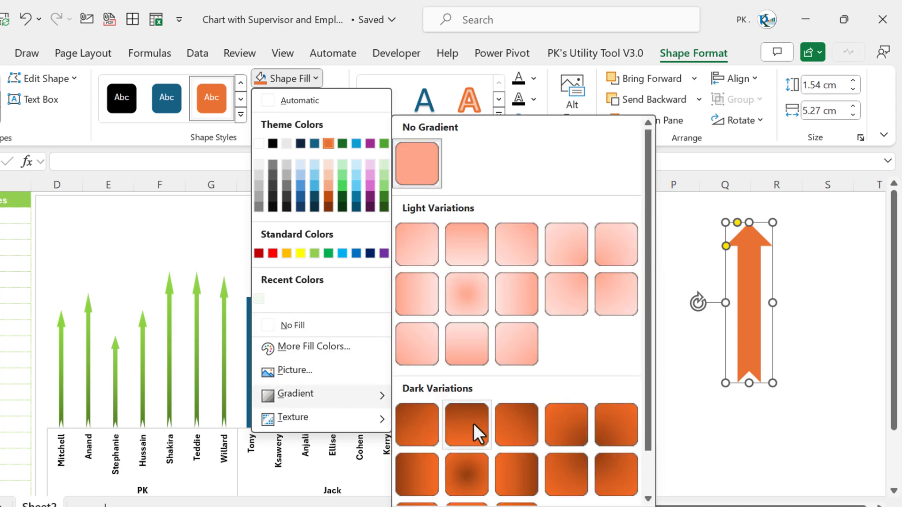
left_click(422, 463)
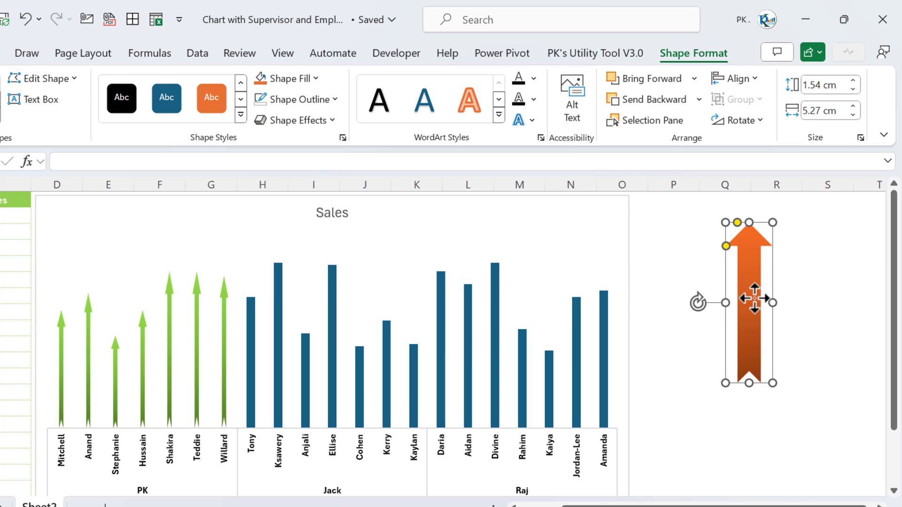
left_click(249, 386)
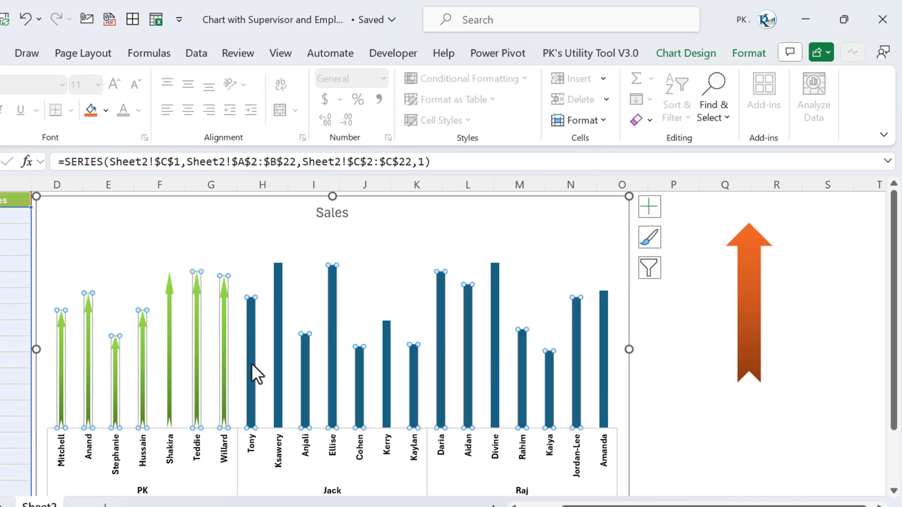
Paste the orange arrow into Jack's Tony, Ksawery, Anjali and Ellise bars
left_click(252, 374)
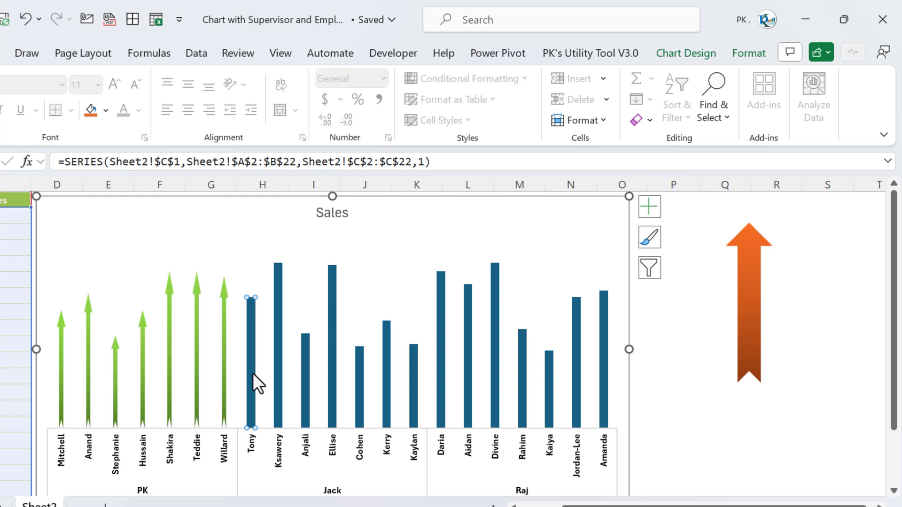
key("ctrl+v")
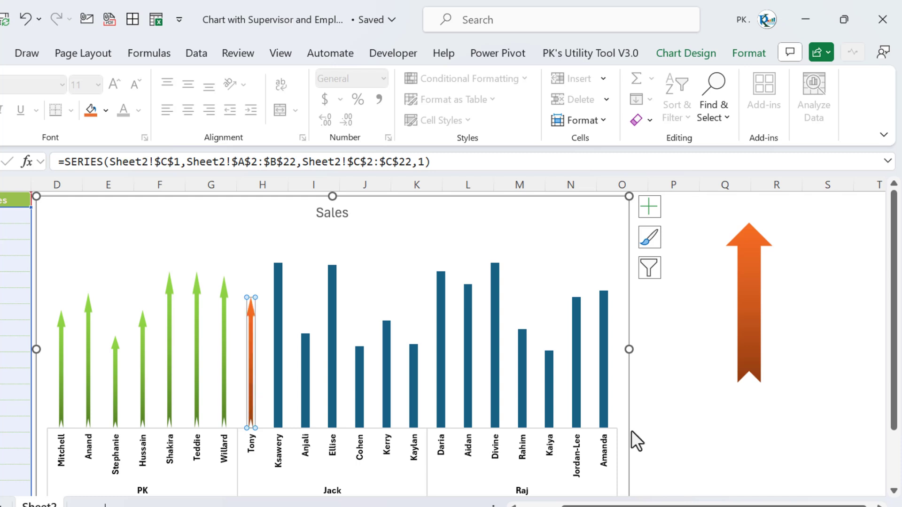
key("Right")
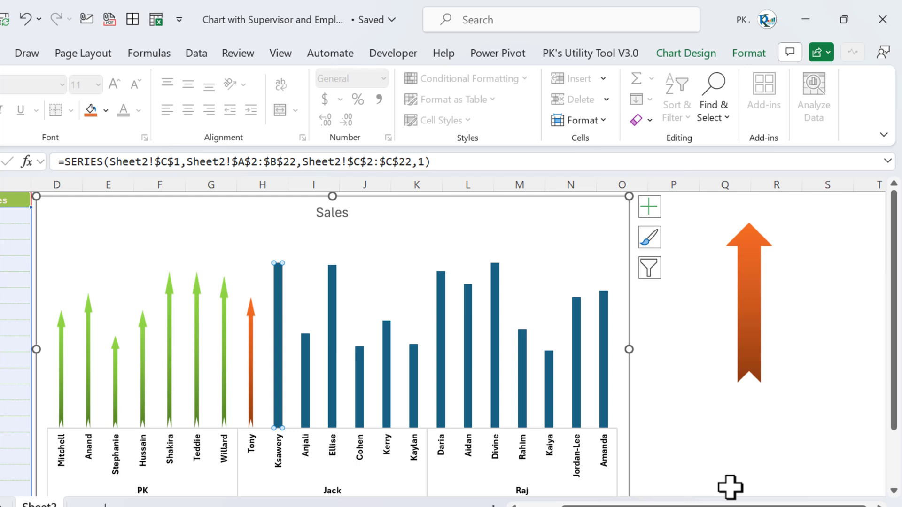
key("ctrl+v")
key("Right")
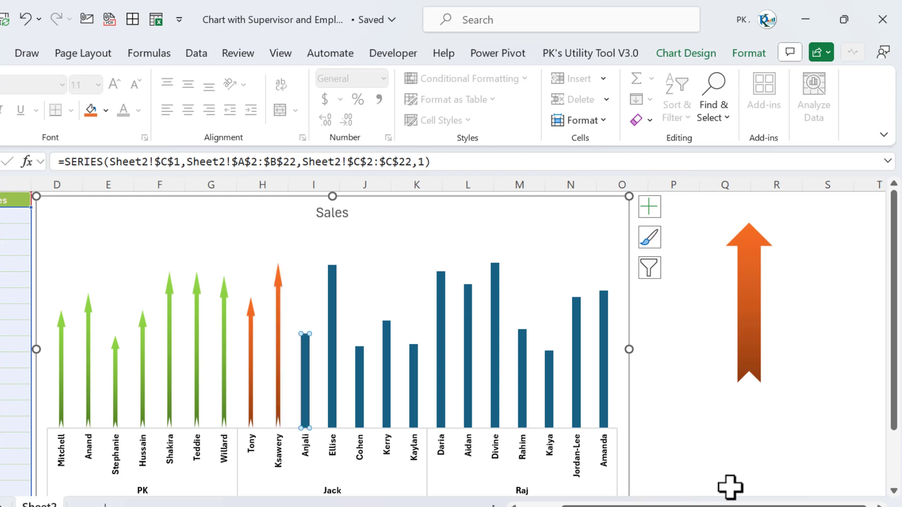
key("ctrl+v")
key("Right")
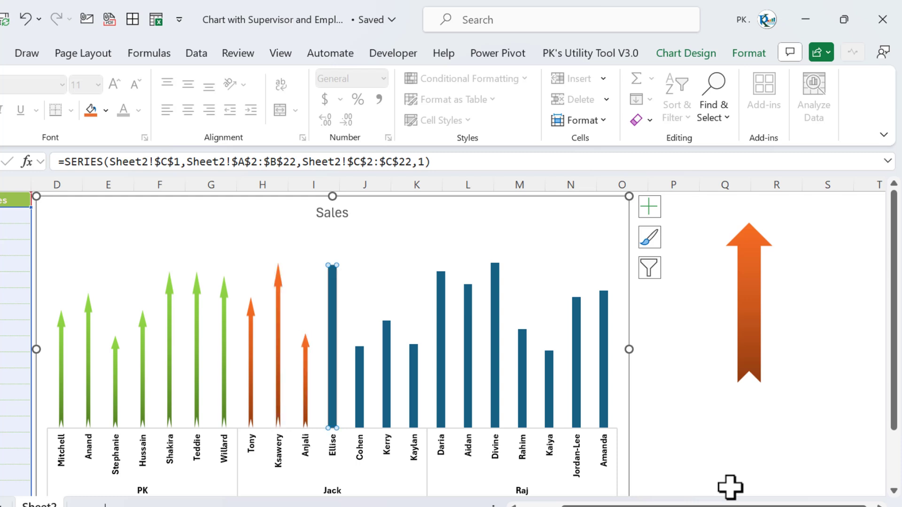
key("ctrl+v")
Paste the orange arrow into the Cohen, Kerry and Kaylan bars
key("Right")
key("ctrl+v")
key("Right")
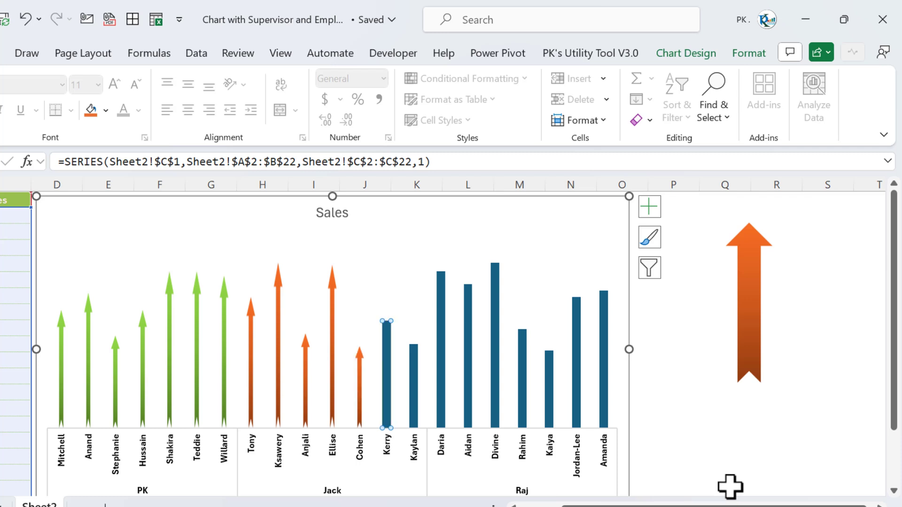
key("ctrl+v")
key("Right")
key("ctrl+v")
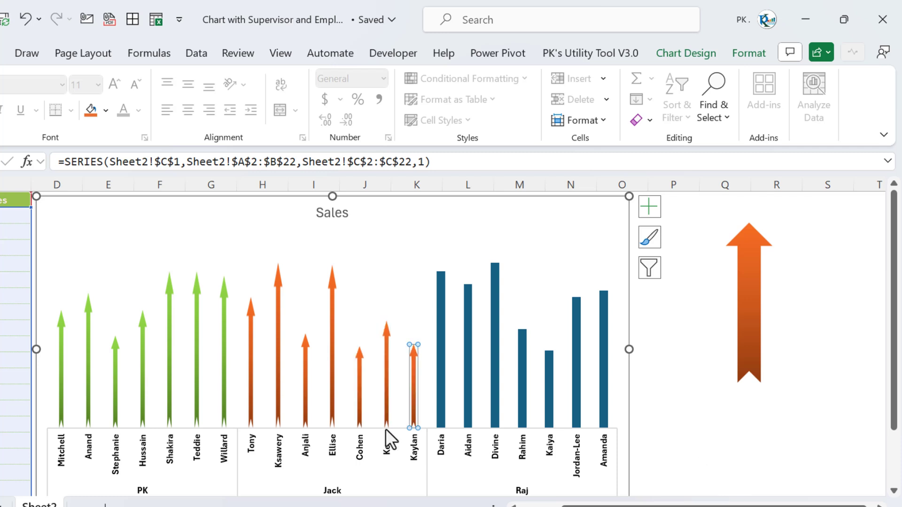
left_click(754, 282)
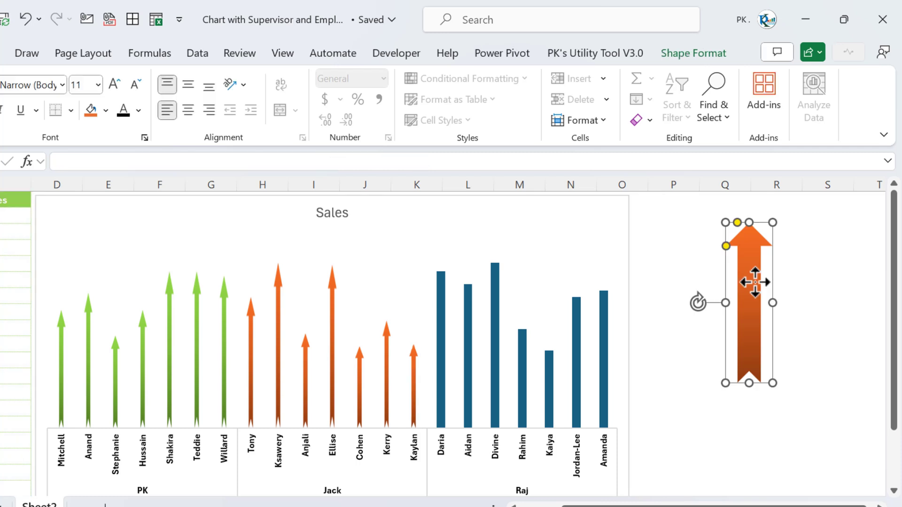
Fill the spare arrow with the blue theme colour and a dark blue gradient
left_click(694, 53)
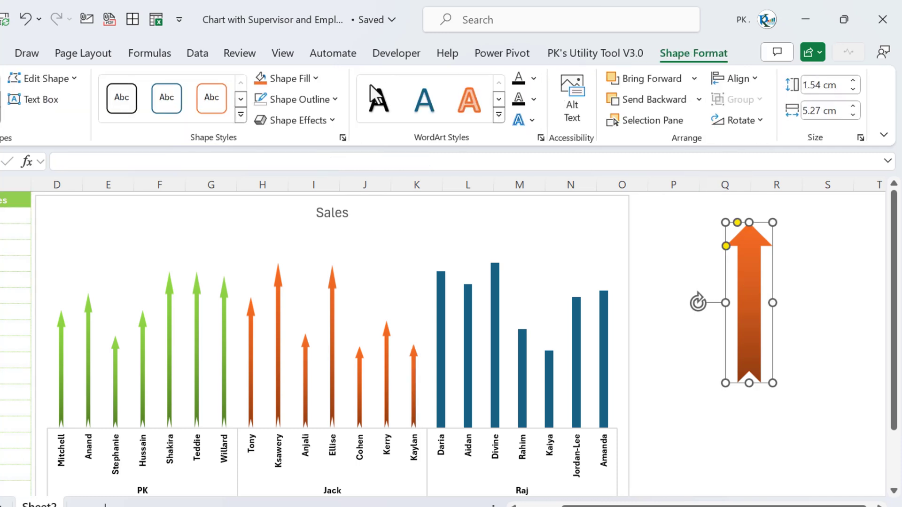
left_click(300, 78)
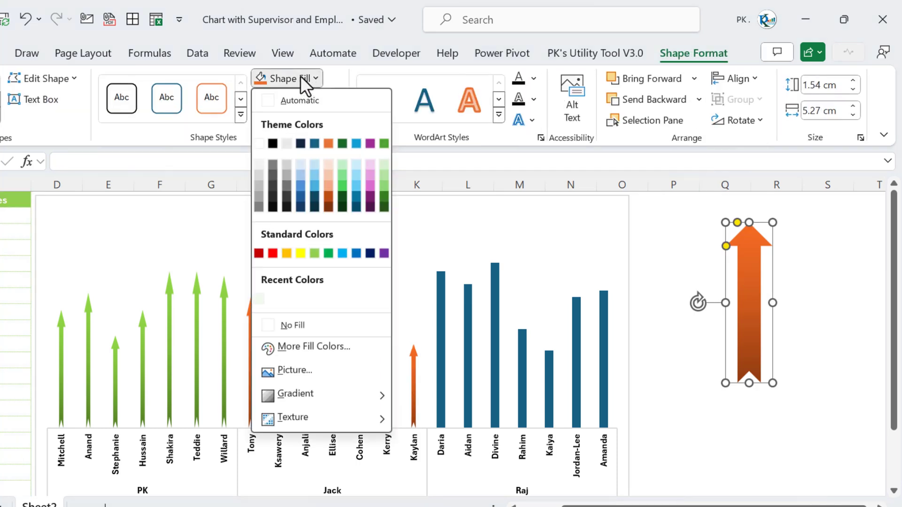
left_click(356, 143)
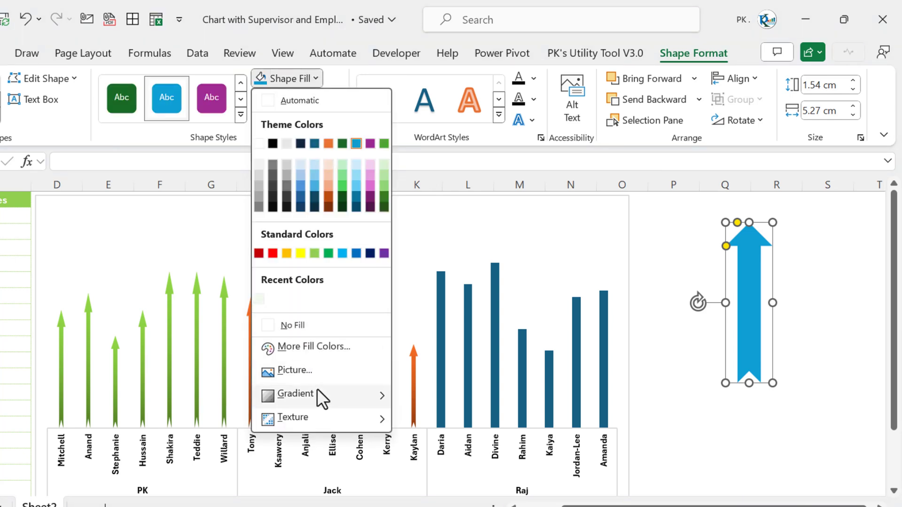
mouse_move(316, 388)
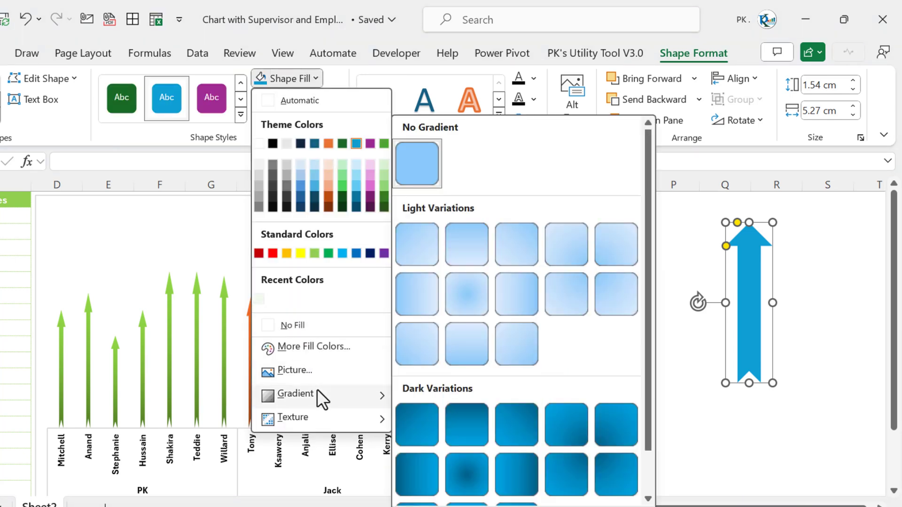
left_click(415, 466)
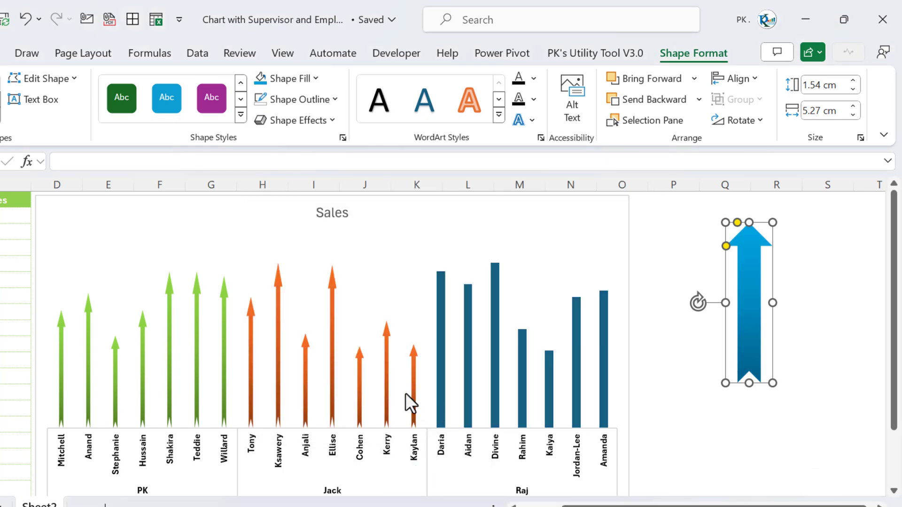
left_click(443, 368)
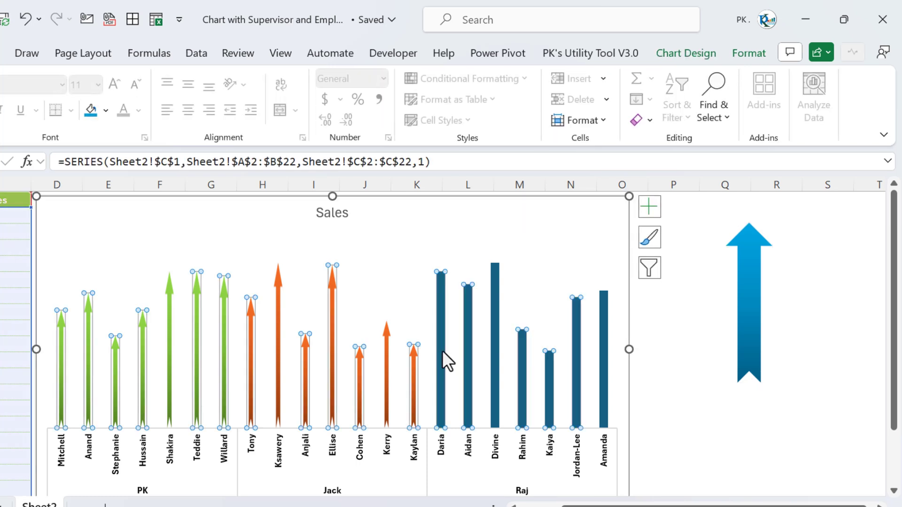
Paste the blue arrow into Raj's Daria, Aidan, Divine and Rahim bars
left_click(442, 350)
key("ctrl+v")
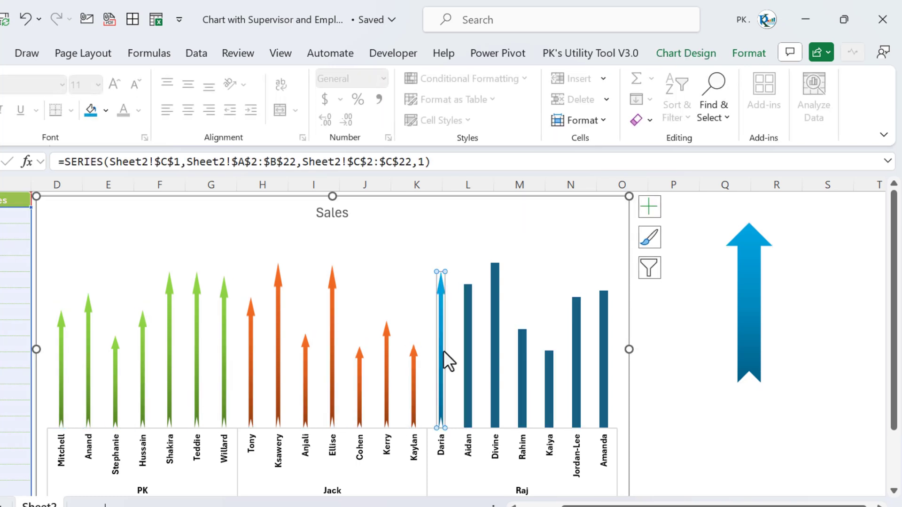
key("Right")
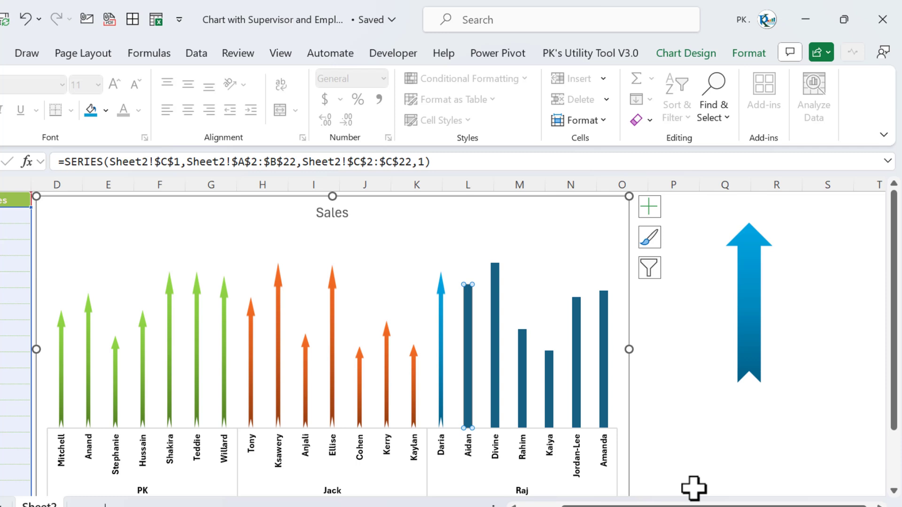
key("ctrl+v")
key("Right")
key("ctrl+v")
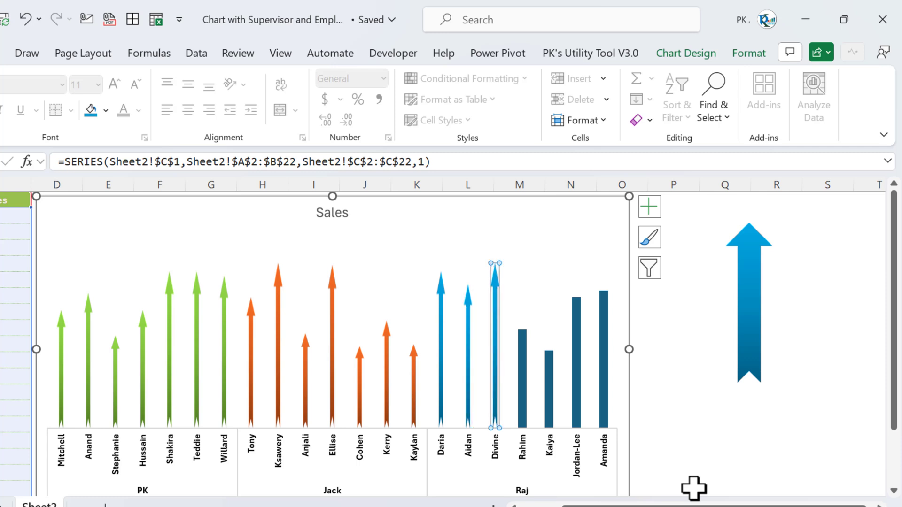
key("Right")
key("ctrl+v")
Paste the blue arrow into the Kaiya, Jordan-Lee and Amanda bars
key("Right")
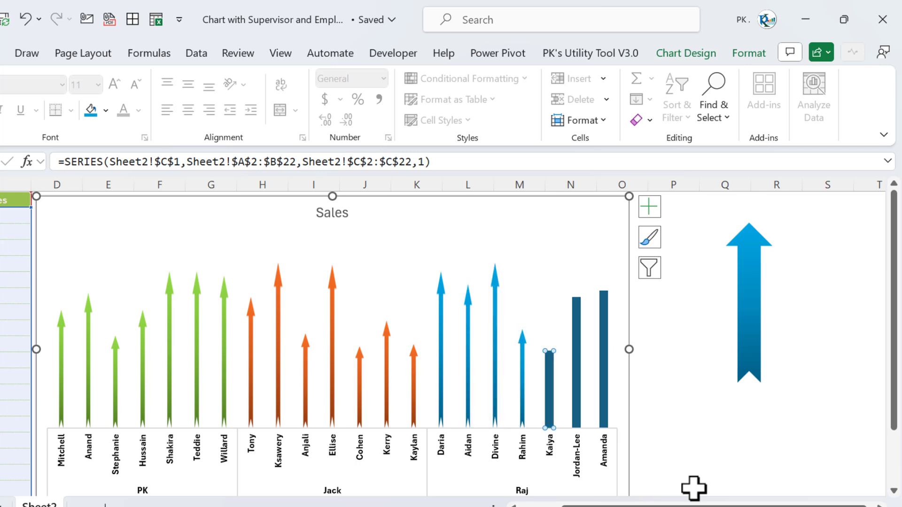
key("ctrl+v")
key("Right")
key("ctrl+v")
key("Right")
key("ctrl+v")
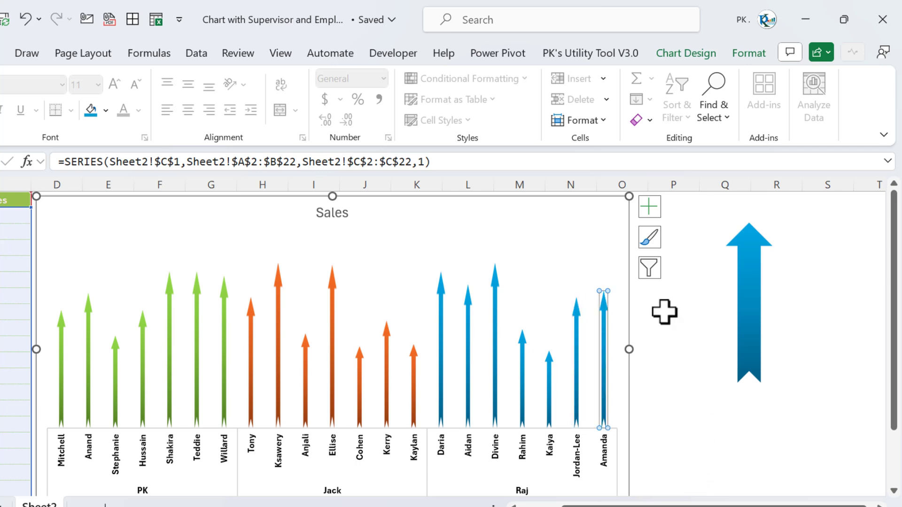
left_click(725, 423)
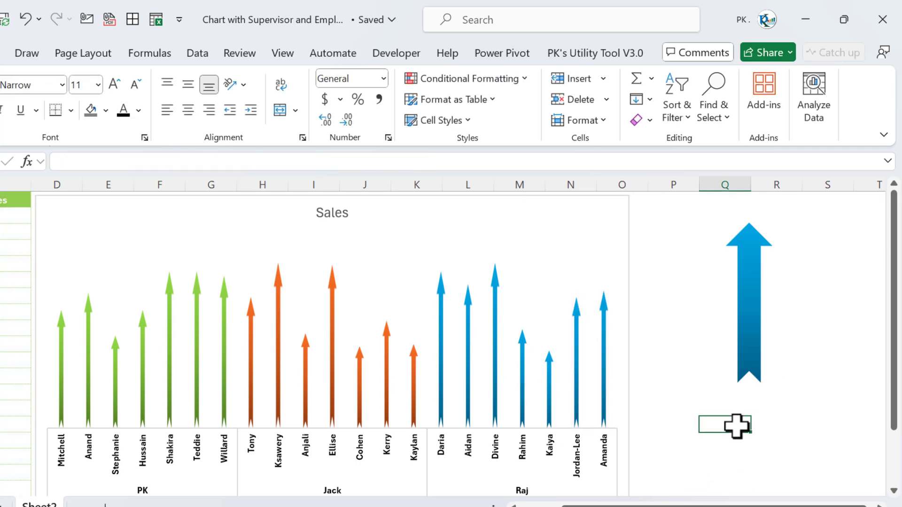
Set the Sales series gap width to 25%
right_click(331, 314)
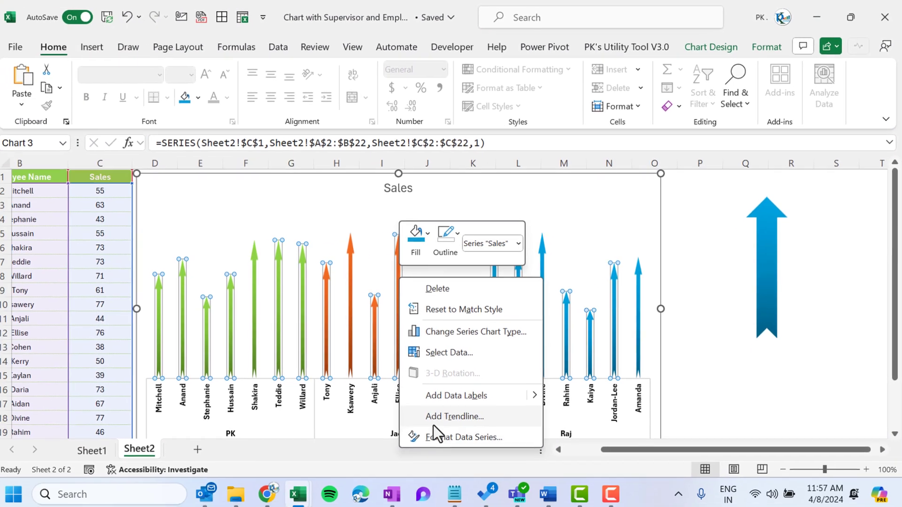
left_click(502, 437)
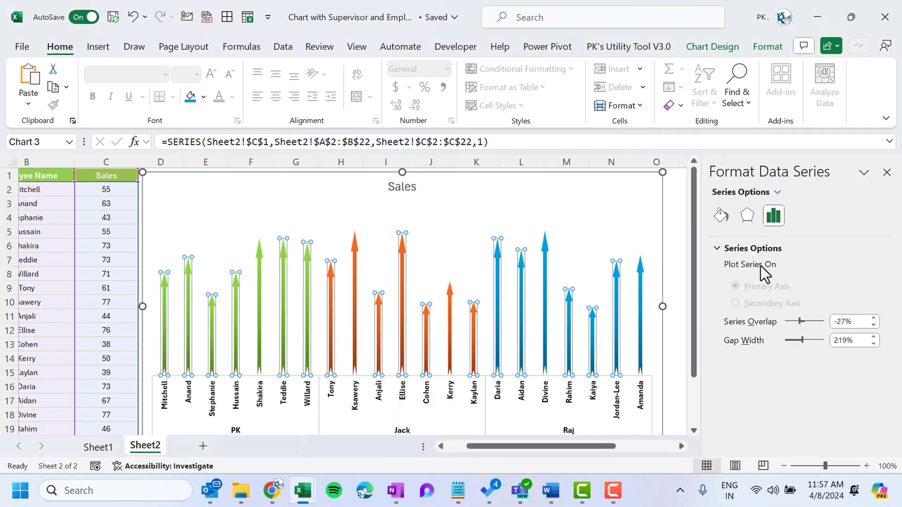
double_click(845, 341)
type("25")
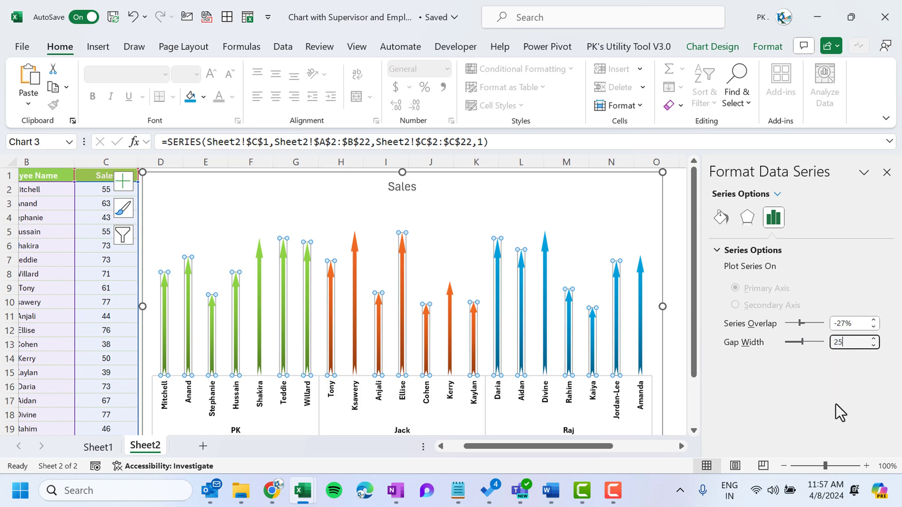
key("Return")
key("Escape")
key("Escape")
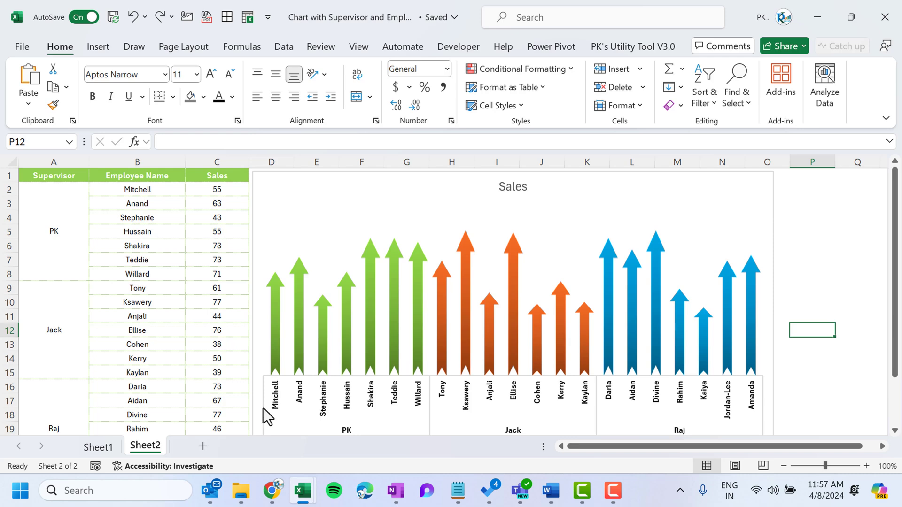
Give the horizontal category axis a black outline
left_click(437, 397)
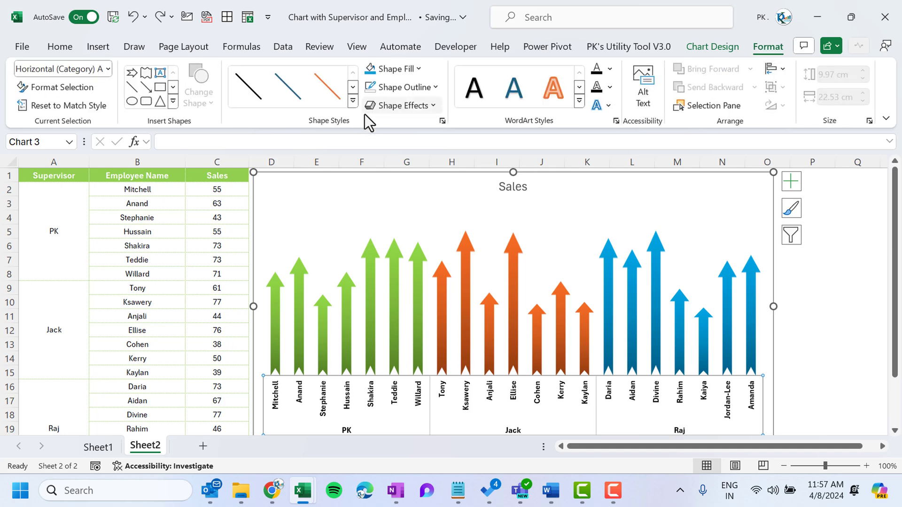
left_click(410, 89)
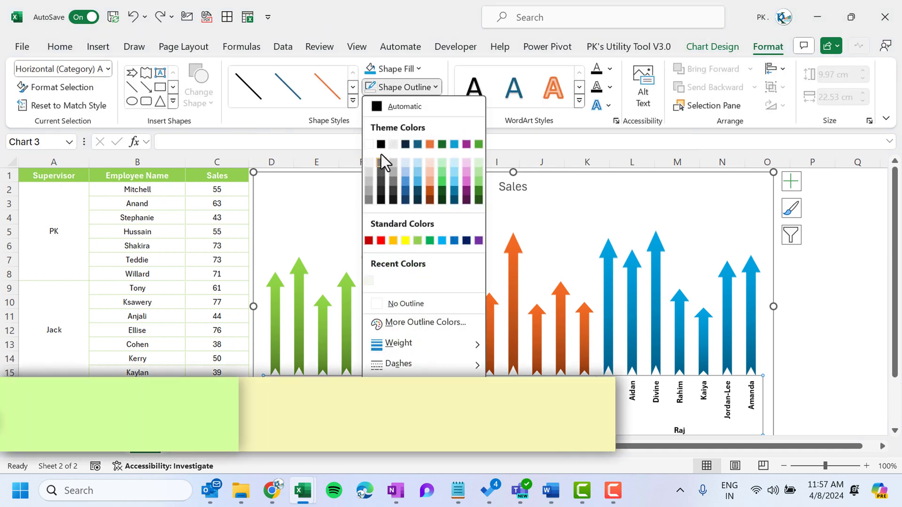
left_click(380, 147)
left_click(855, 343)
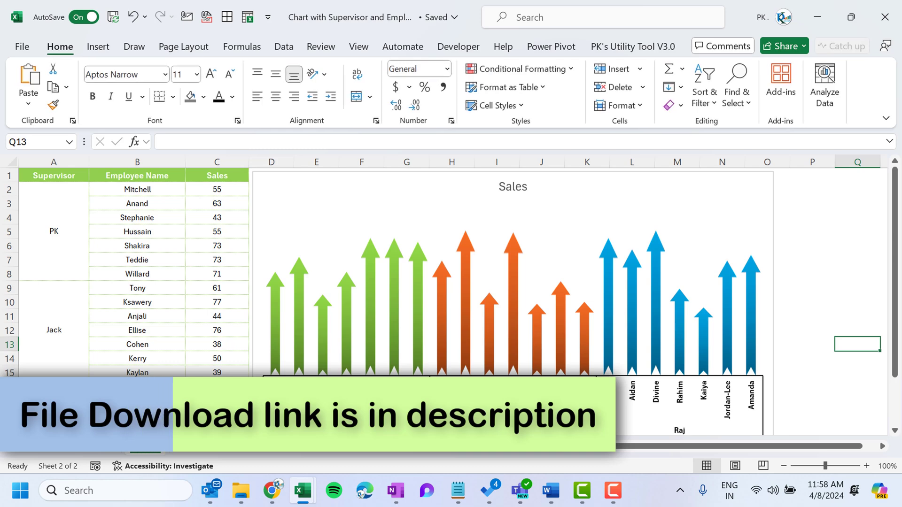
Insert a blank row above Tony's row 9, between Willard and Tony
scroll(230, 331, "down", 1)
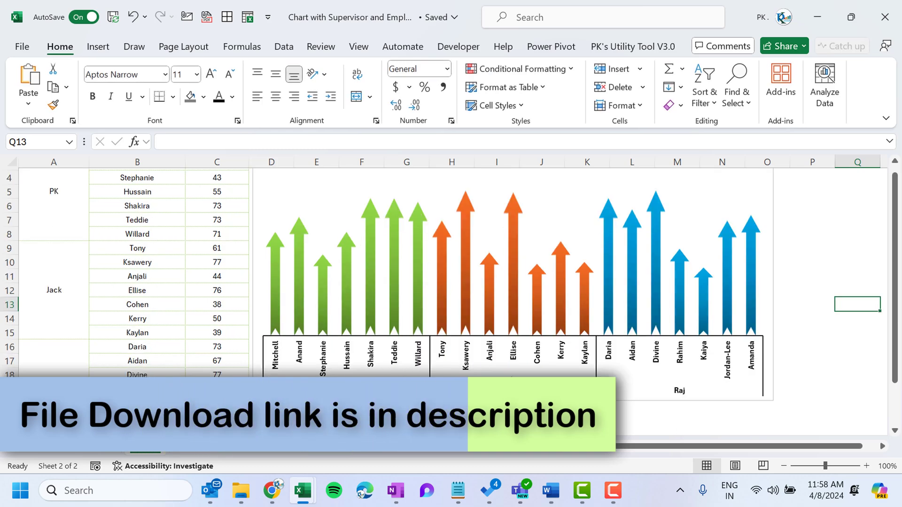
scroll(230, 331, "up", 1)
left_click(150, 268)
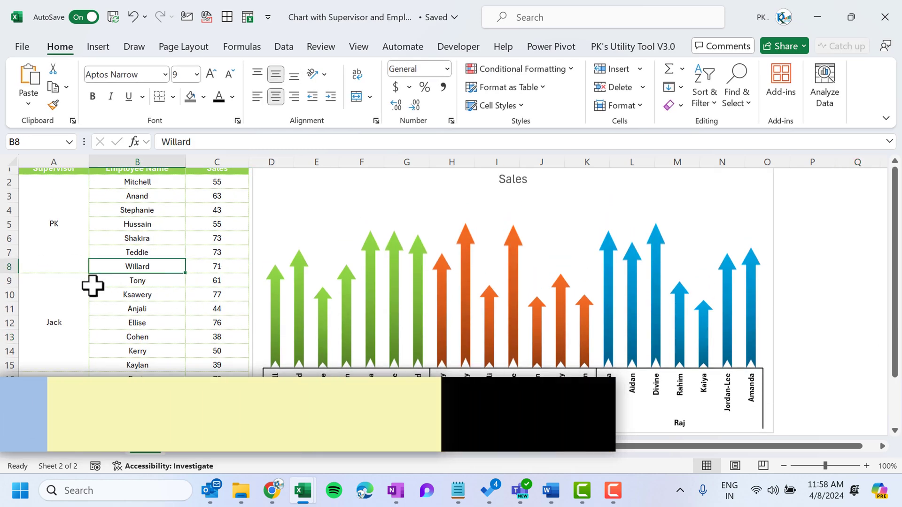
left_click(5, 277)
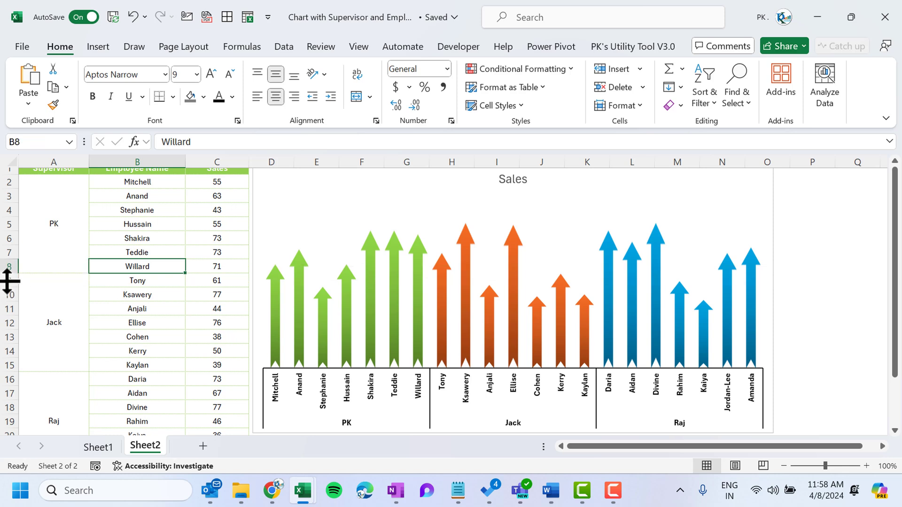
left_click(140, 281)
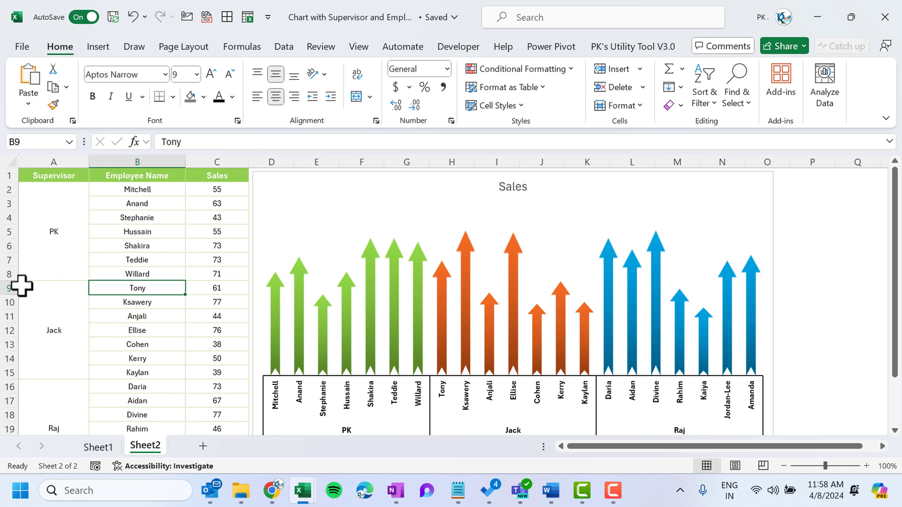
left_click(3, 288)
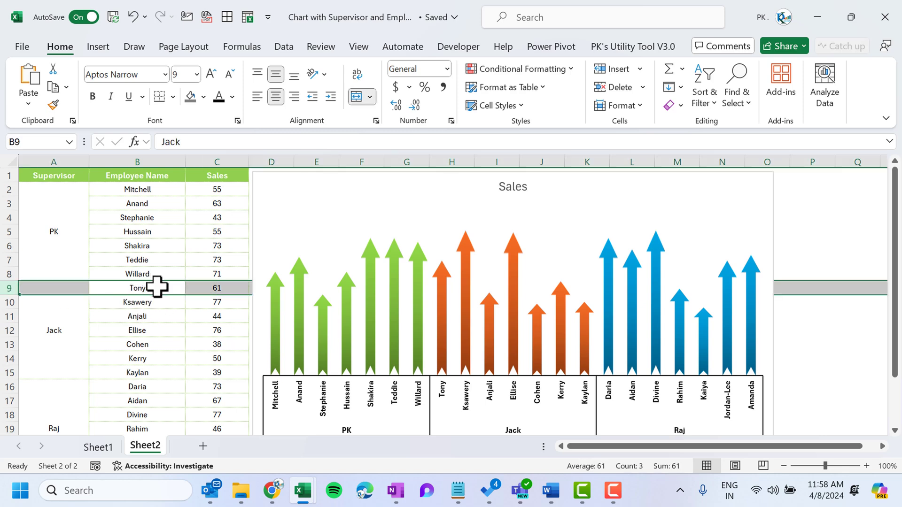
right_click(156, 286)
left_click(194, 314)
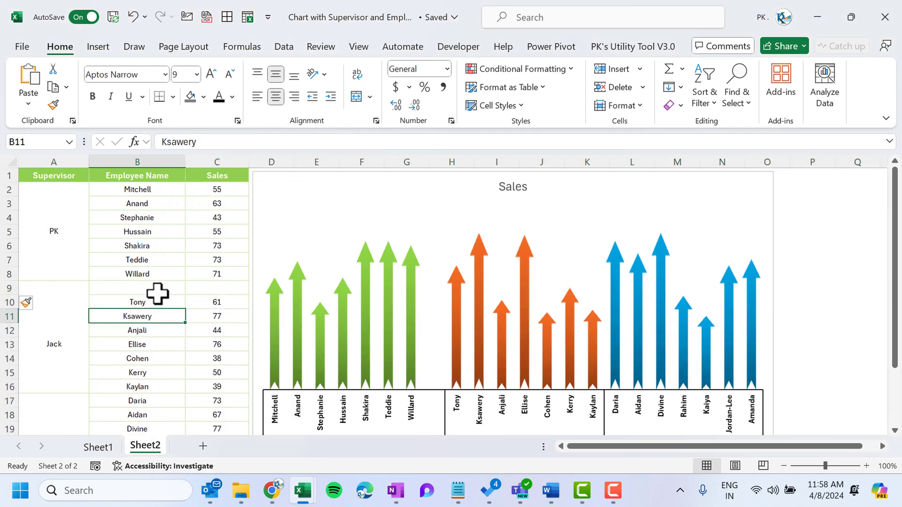
Select row 17, which starts with Daria
left_click(151, 287)
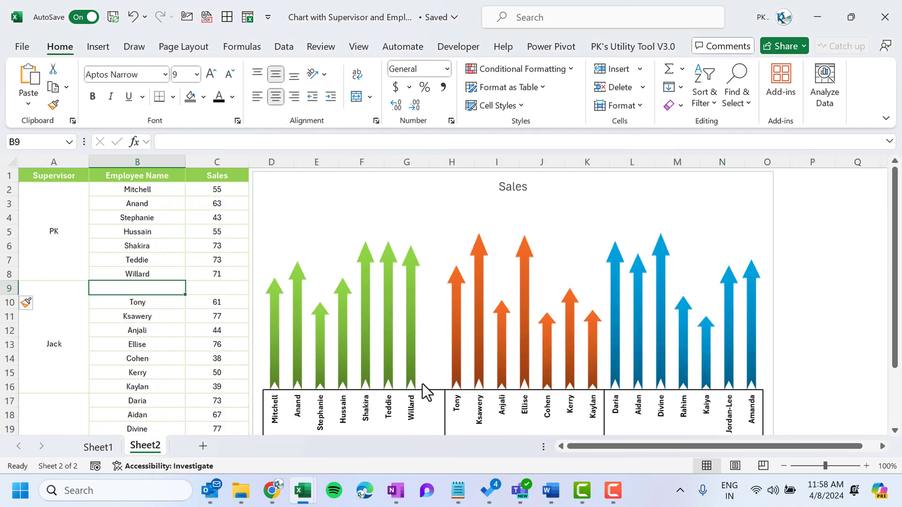
scroll(432, 400, "down", 1)
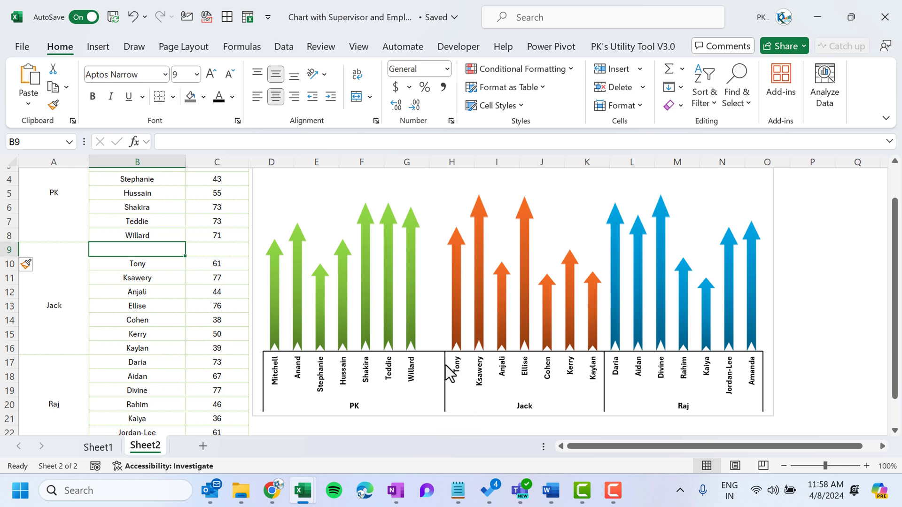
left_click(139, 365)
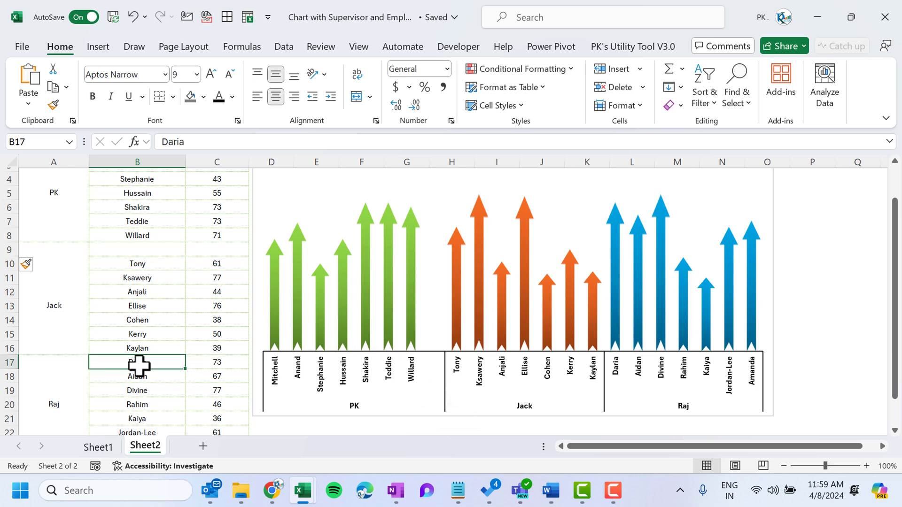
left_click(6, 362)
Insert a blank row above Daria at row 17, separating Jack's and Raj's groups
right_click(8, 362)
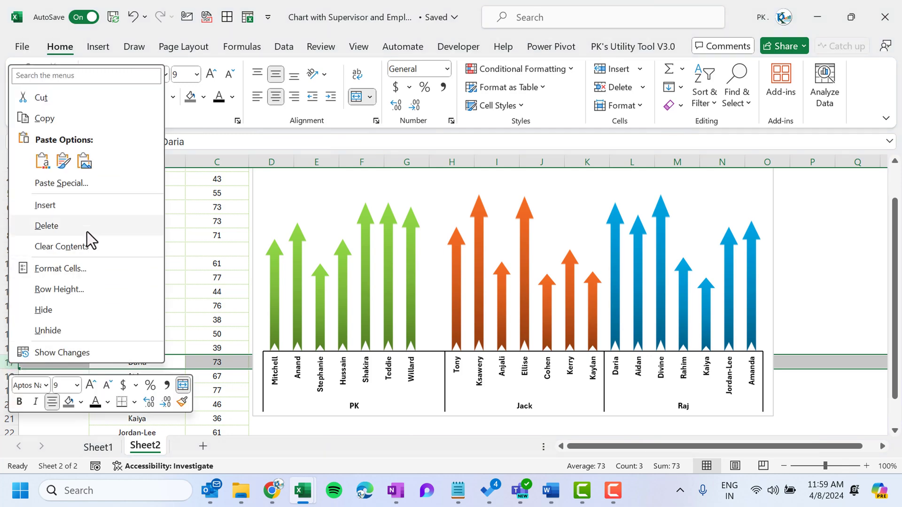
left_click(45, 205)
scroll(145, 324, "down", 1)
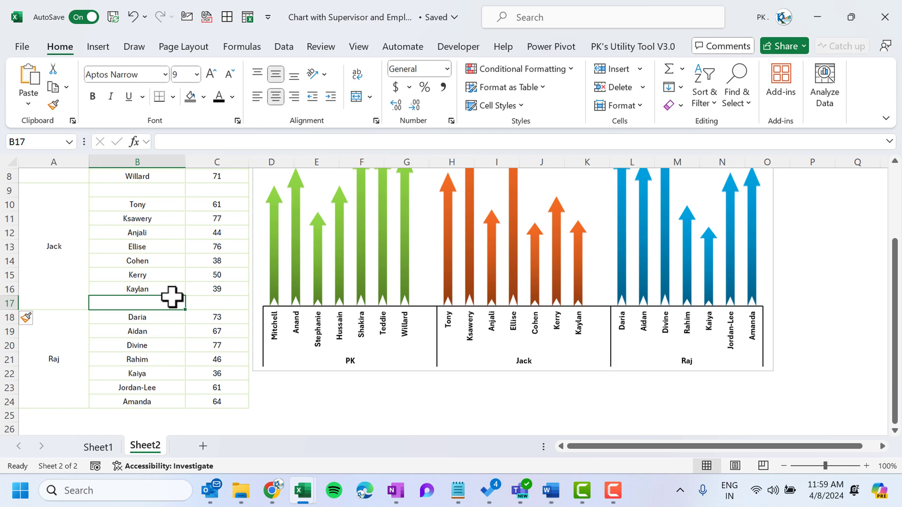
scroll(178, 256, "up", 1)
scroll(179, 256, "up", 2)
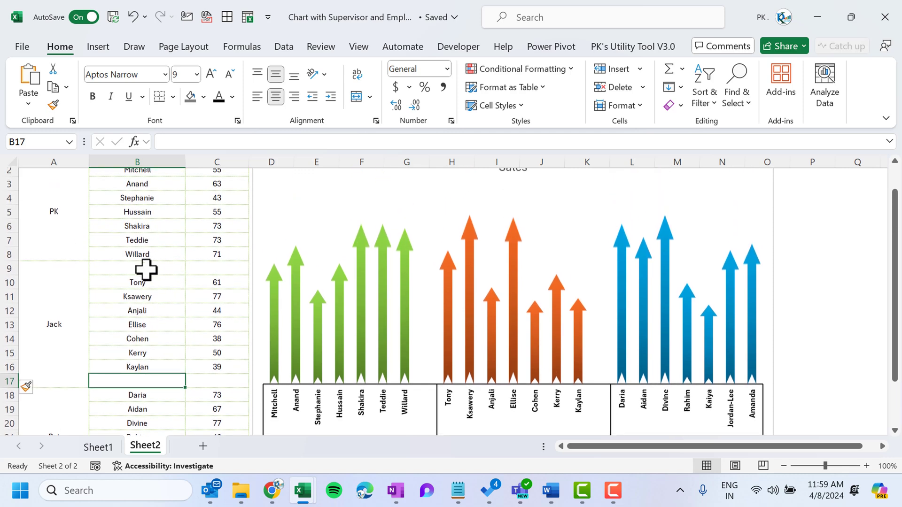
Move the selection to the empty cell A9 between the PK and Jack groups
left_click(143, 279)
key("Up")
key("Left")
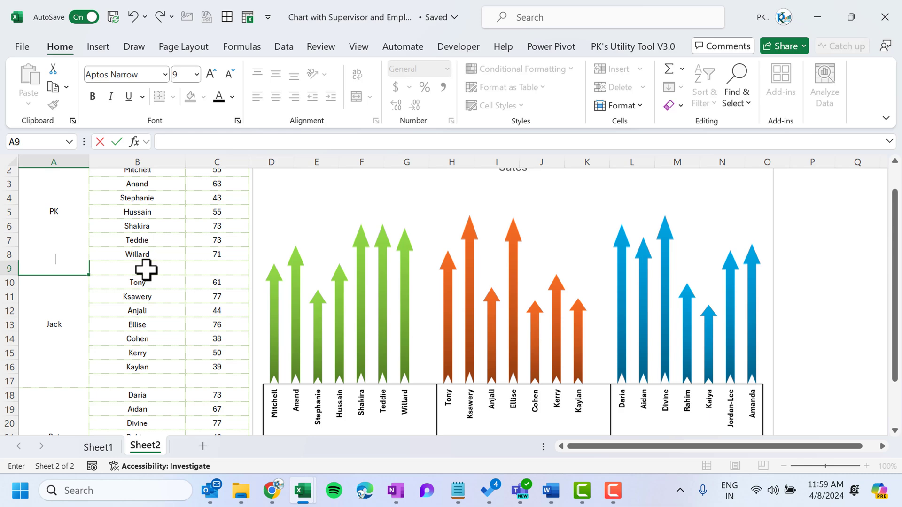
Commit a blank space entry in A9, then enter a blank space in A17
key("Return")
scroll(146, 269, "down", 3)
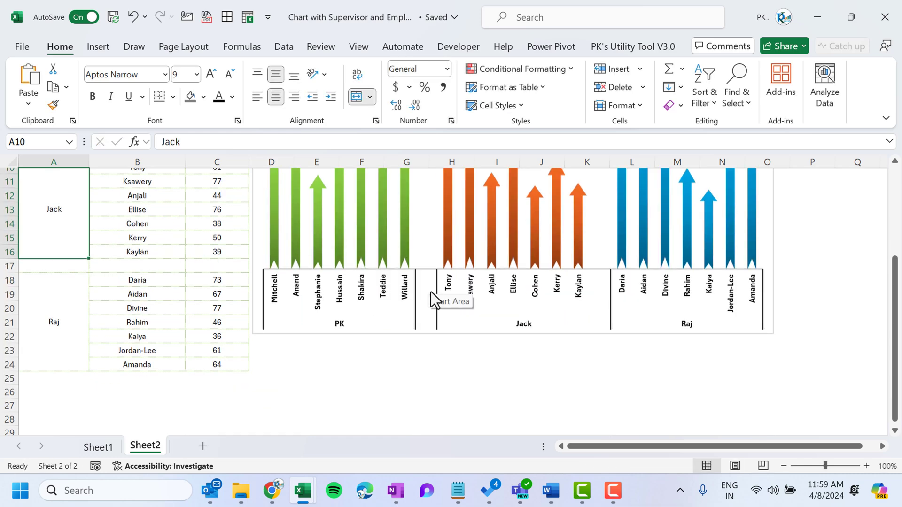
left_click(77, 266)
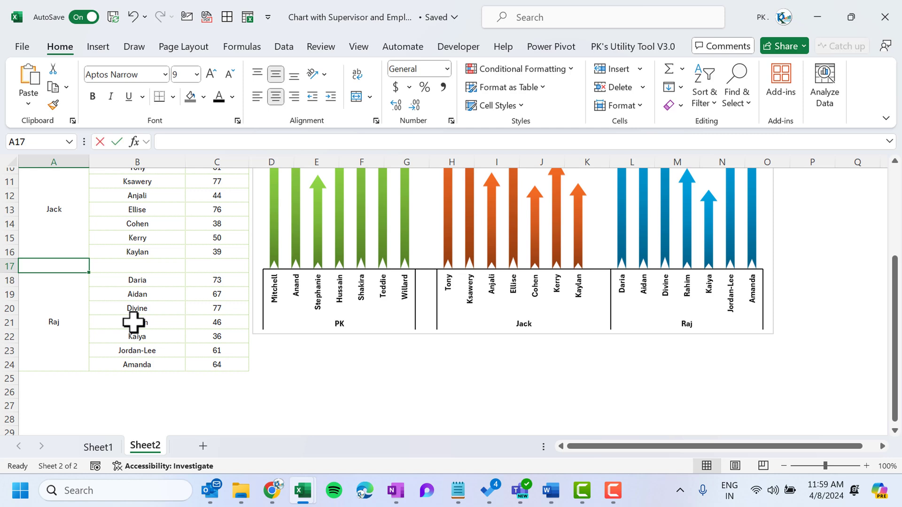
key("Return")
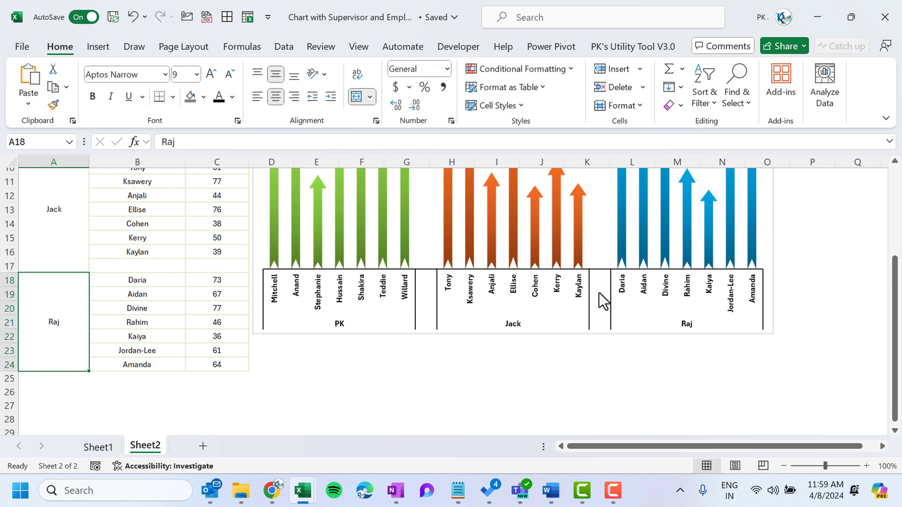
scroll(471, 374, "up", 1)
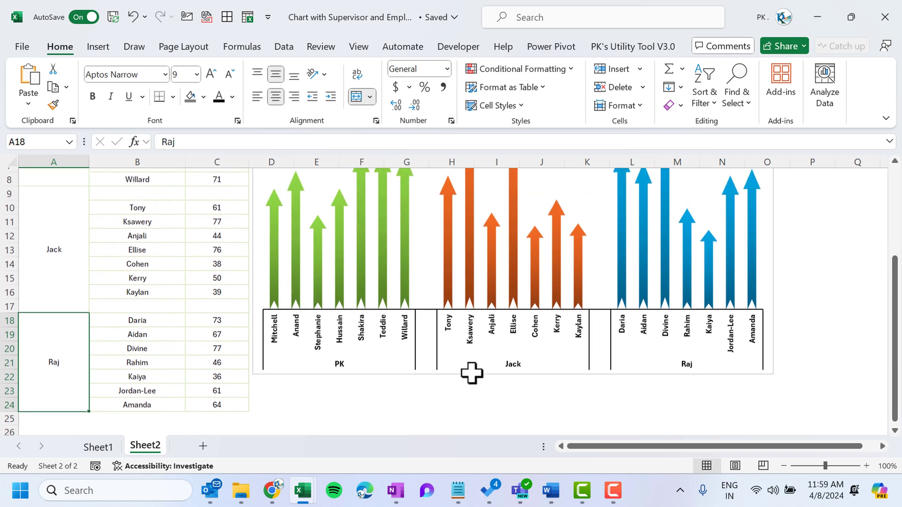
scroll(201, 306, "up", 2)
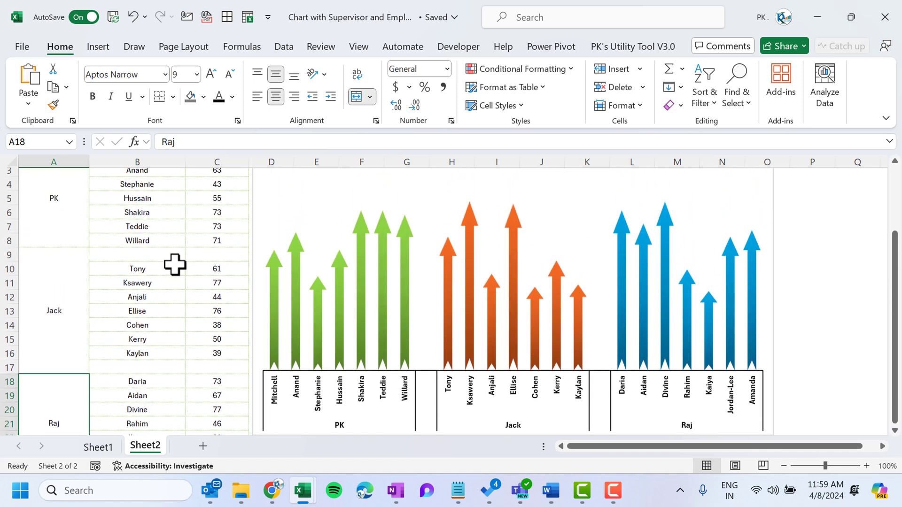
Hide the blank rows 9 and 17 with Ctrl+9
left_click(175, 253)
scroll(175, 249, "up", 1)
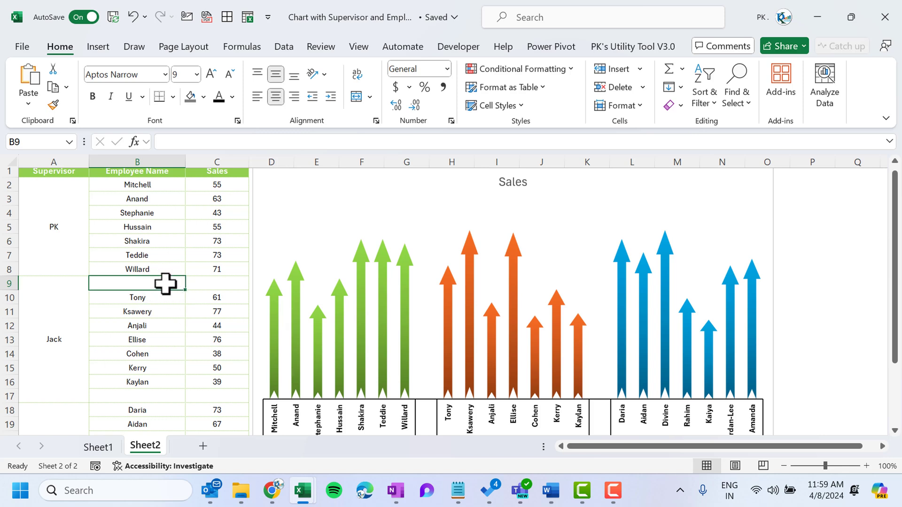
key("ctrl+9")
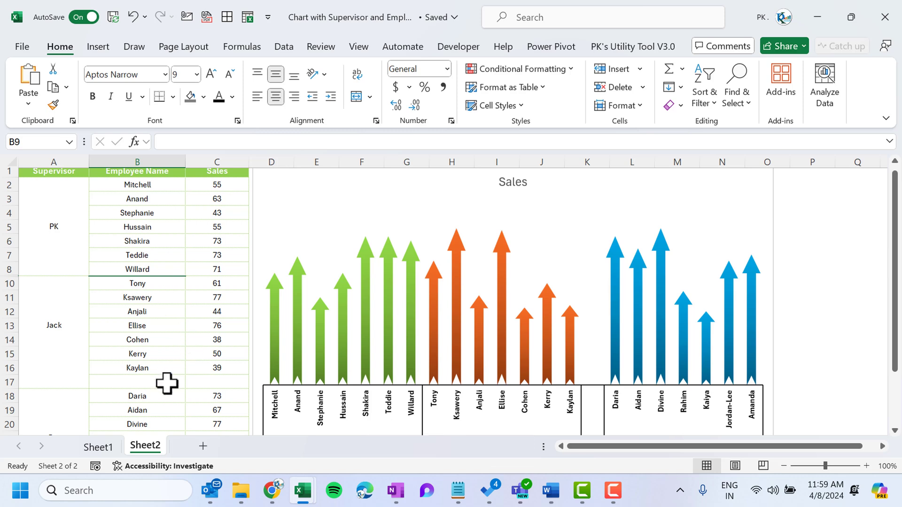
left_click(167, 384)
scroll(167, 383, "down", 1)
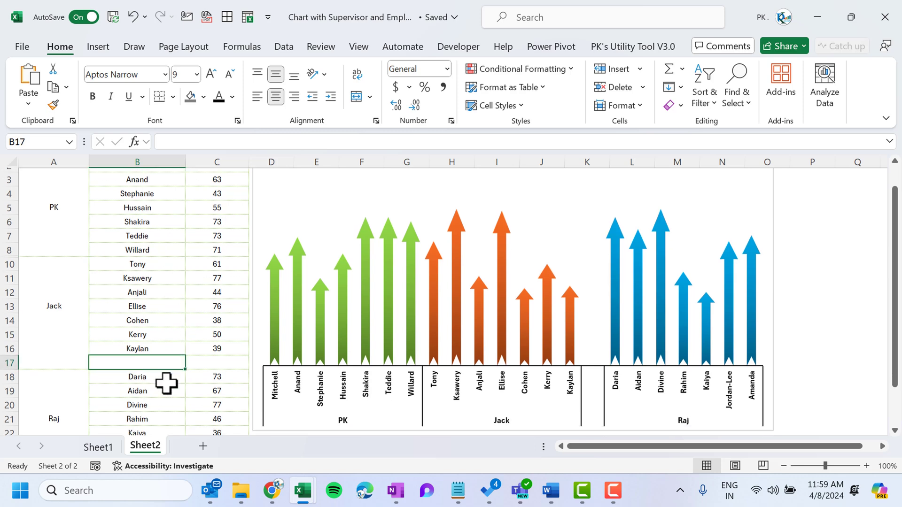
key("ctrl+9")
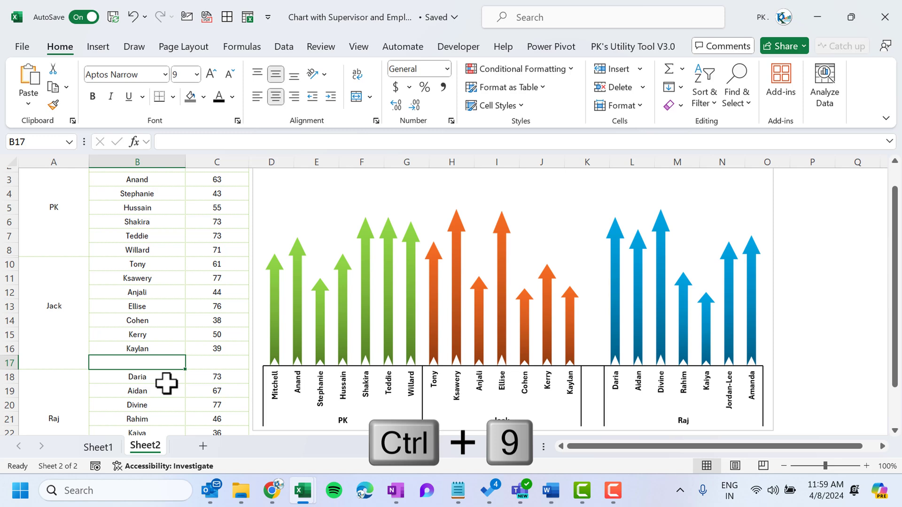
left_click(141, 205)
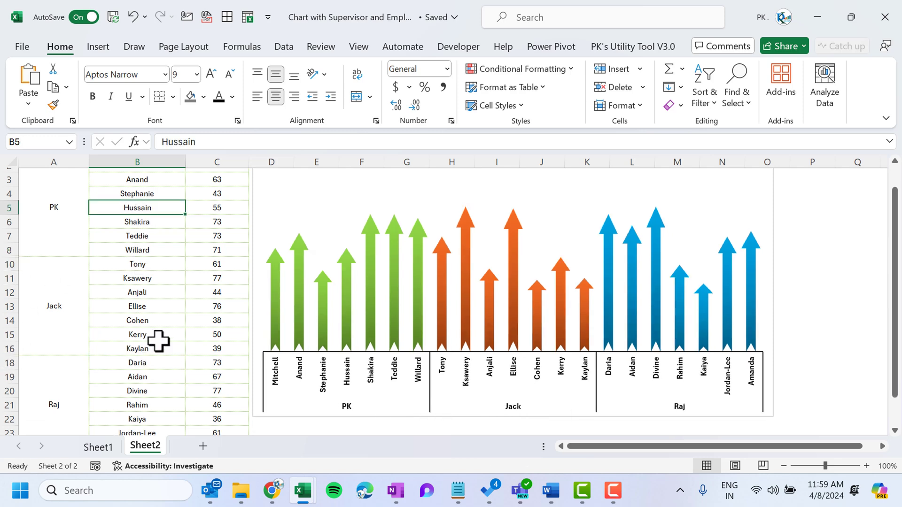
scroll(188, 337, "up", 1)
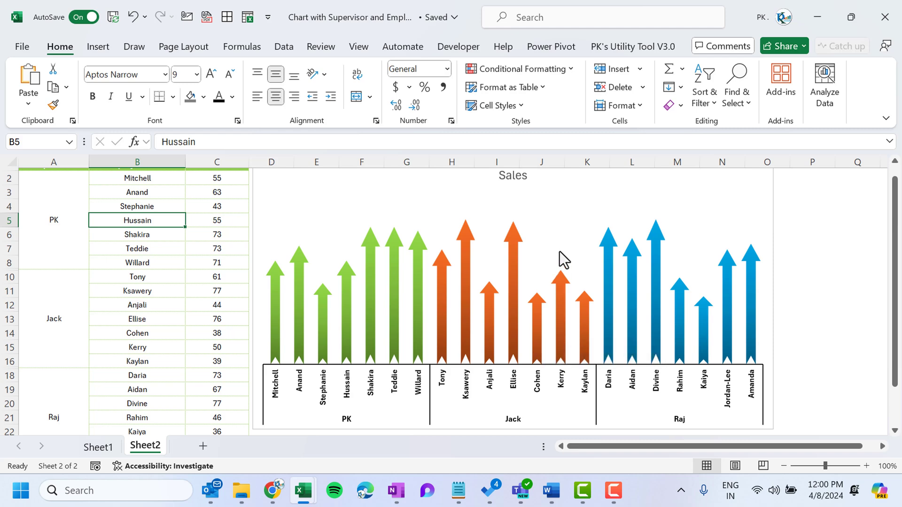
scroll(554, 238, "up", 1)
Enable 'Show data in hidden rows and columns' in the chart's Hidden and Empty Cells settings
left_click(557, 229)
right_click(557, 230)
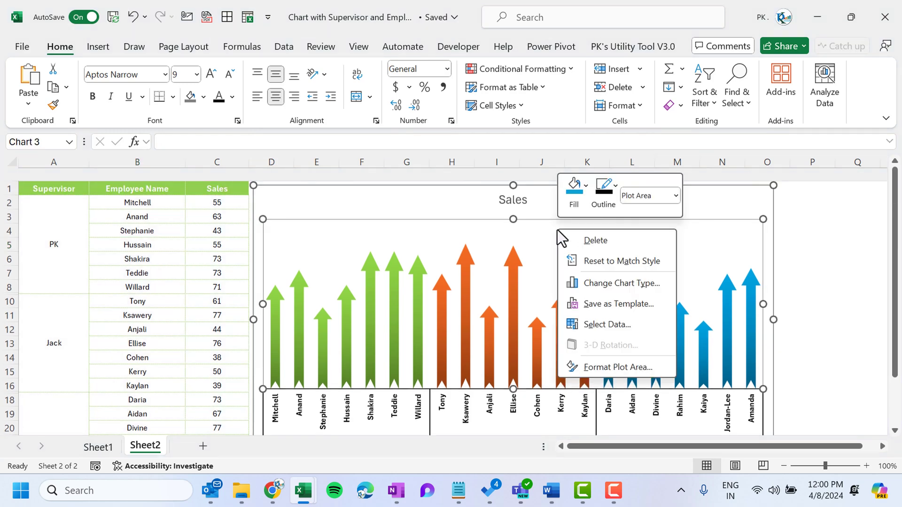
left_click(609, 326)
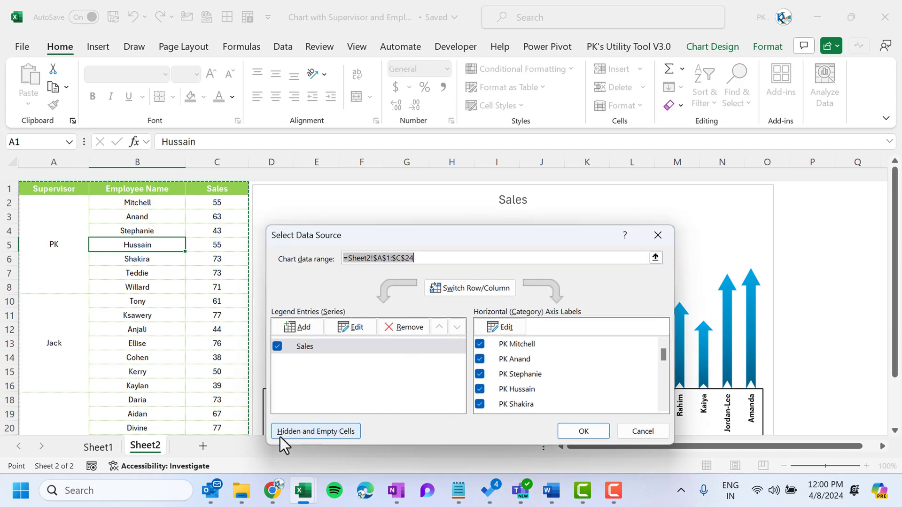
left_click(353, 433)
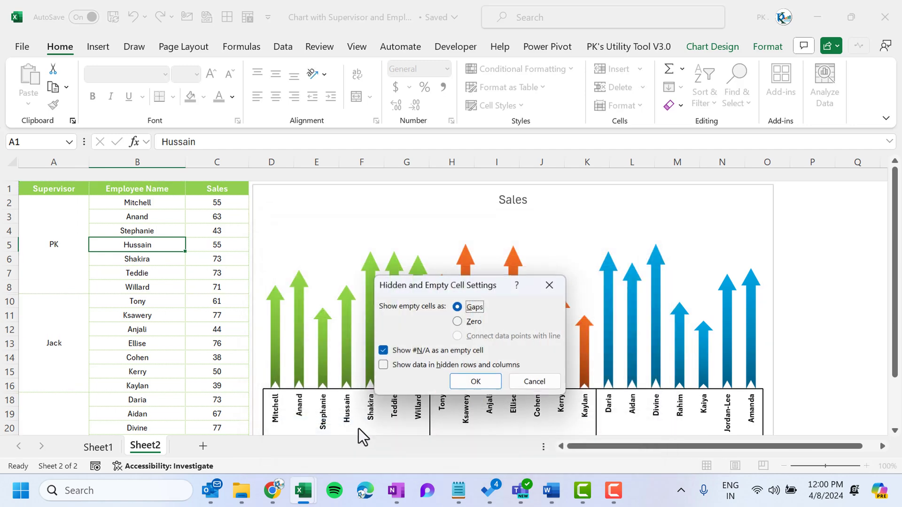
left_click(385, 365)
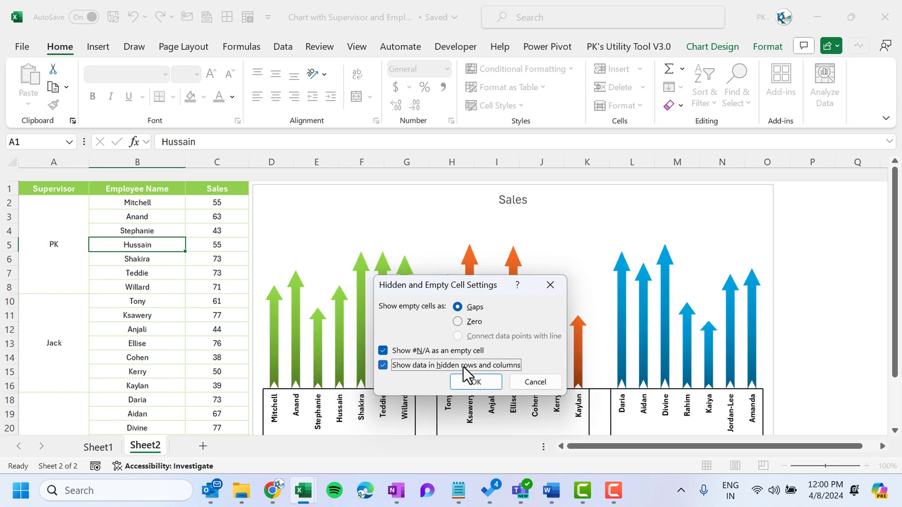
left_click(490, 380)
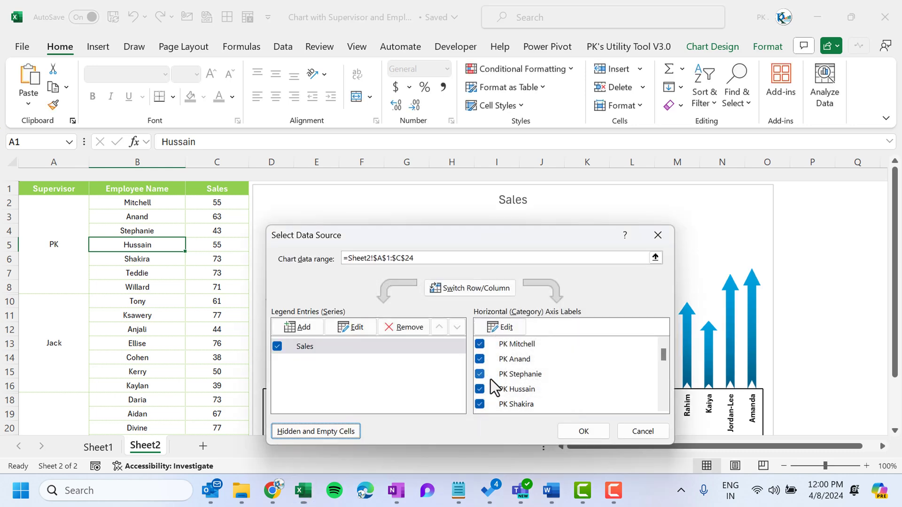
left_click(583, 431)
left_click(850, 342)
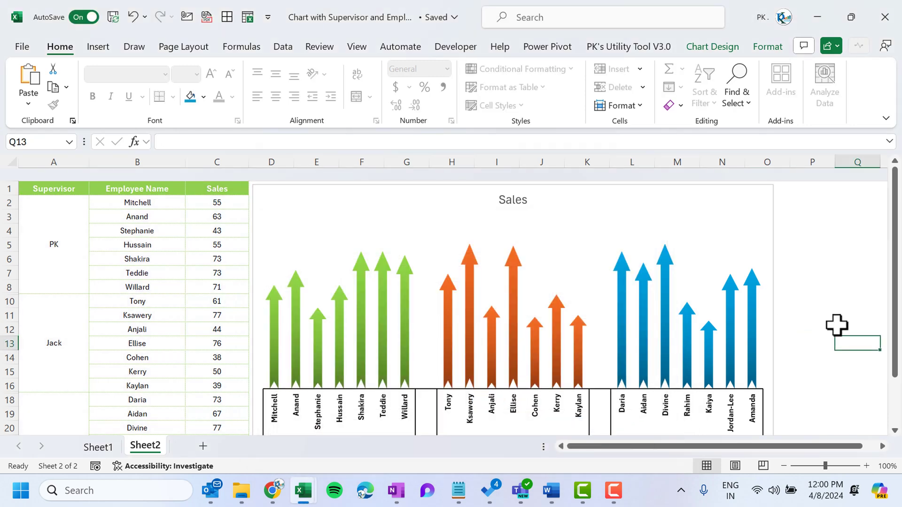
Append ' by Supervisor and Employees' so the chart title reads 'Sales by Supervisor and Employees'
scroll(592, 369, "down", 1)
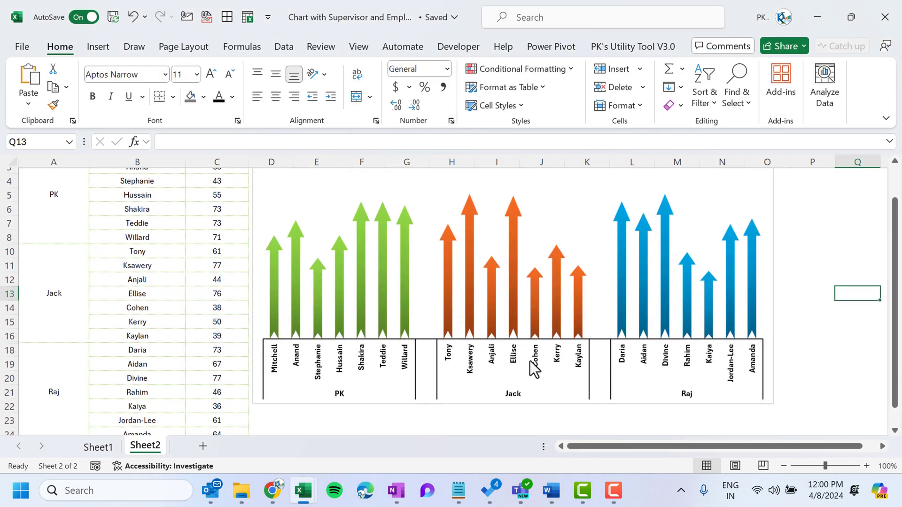
scroll(534, 369, "up", 1)
left_click(512, 191)
left_click(514, 190)
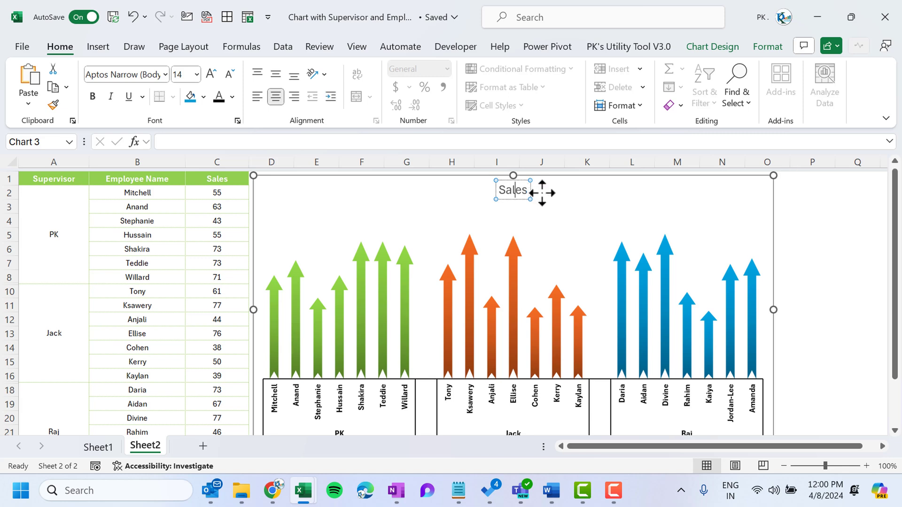
type("by Supervisor and Employees")
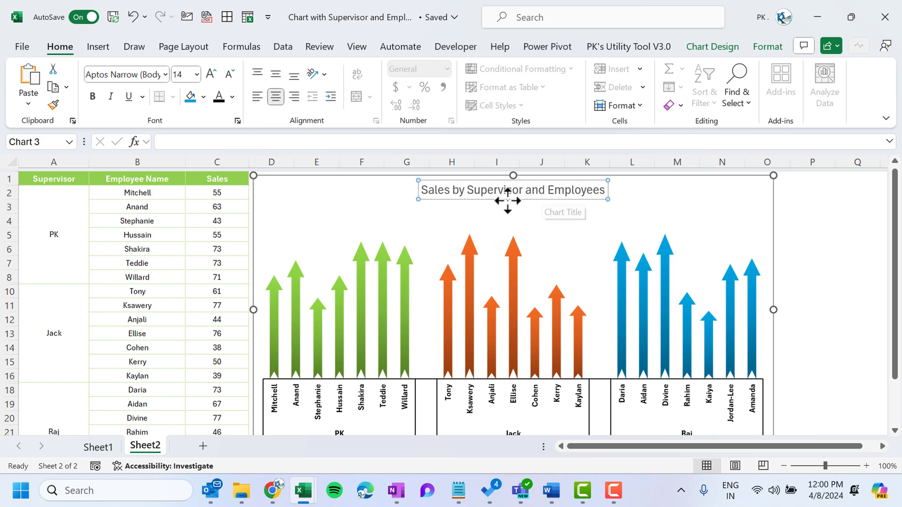
left_click(468, 201)
Make the whole chart title bold
left_click(535, 199)
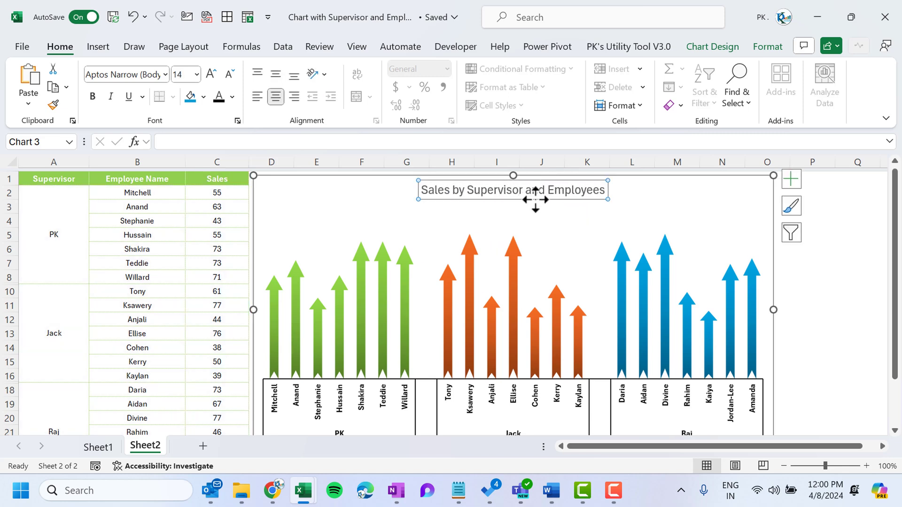
left_click(93, 96)
left_click(711, 175)
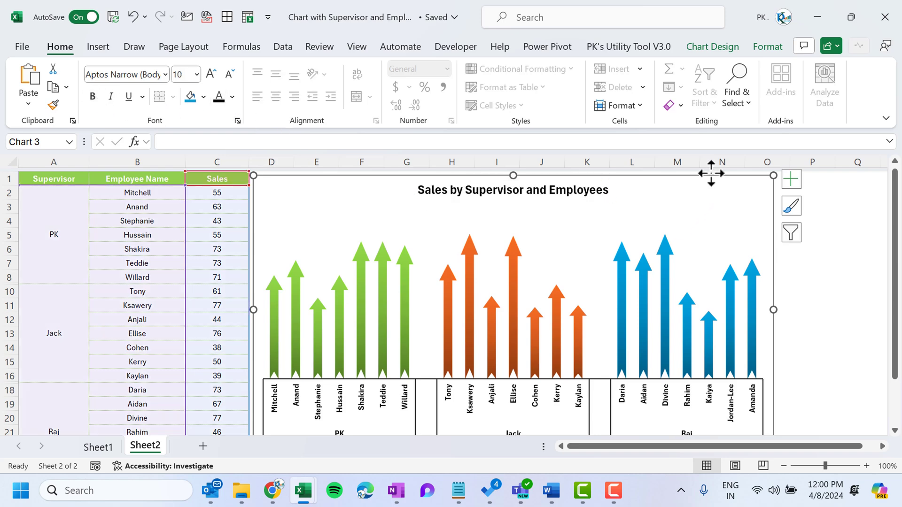
Apply the Offset: Center outer shadow to the chart area
left_click(774, 51)
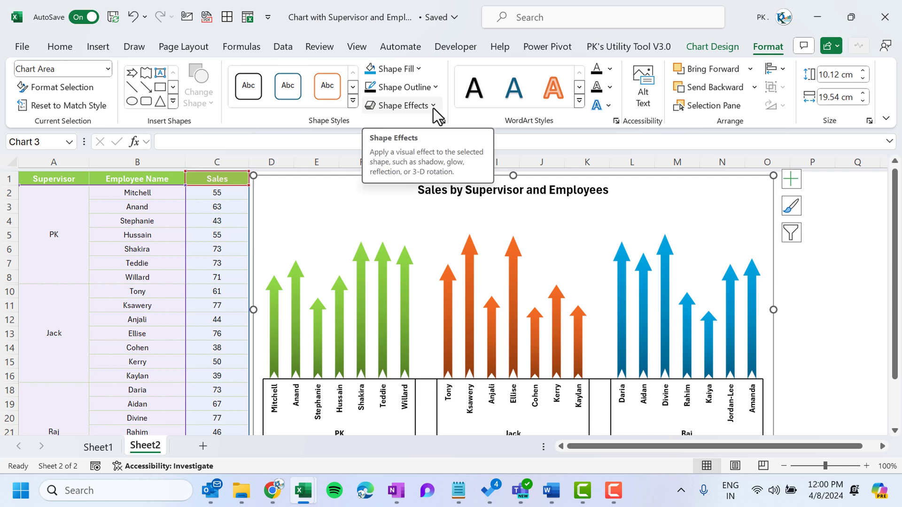
left_click(433, 108)
mouse_move(407, 161)
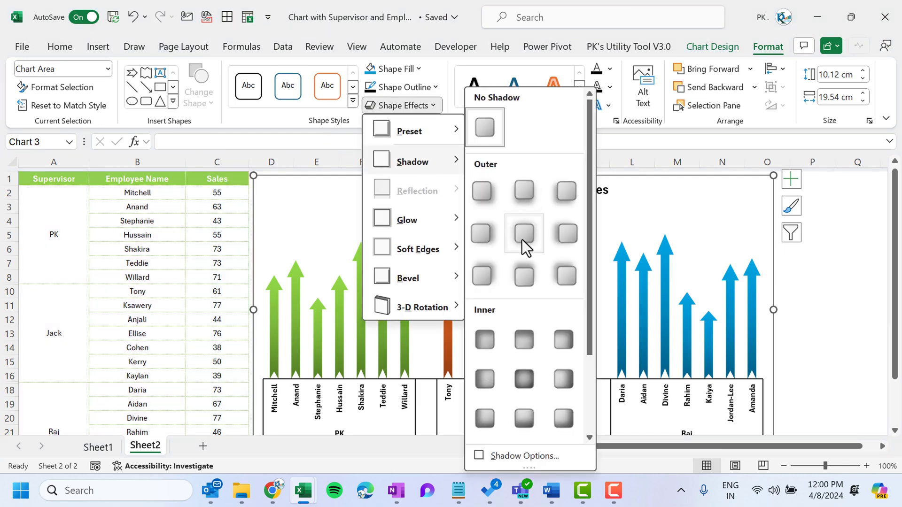
left_click(522, 240)
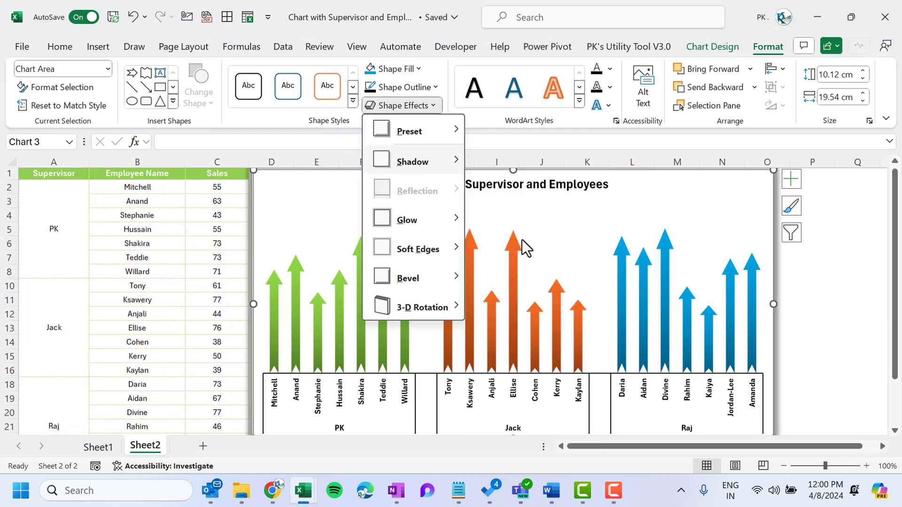
left_click(809, 262)
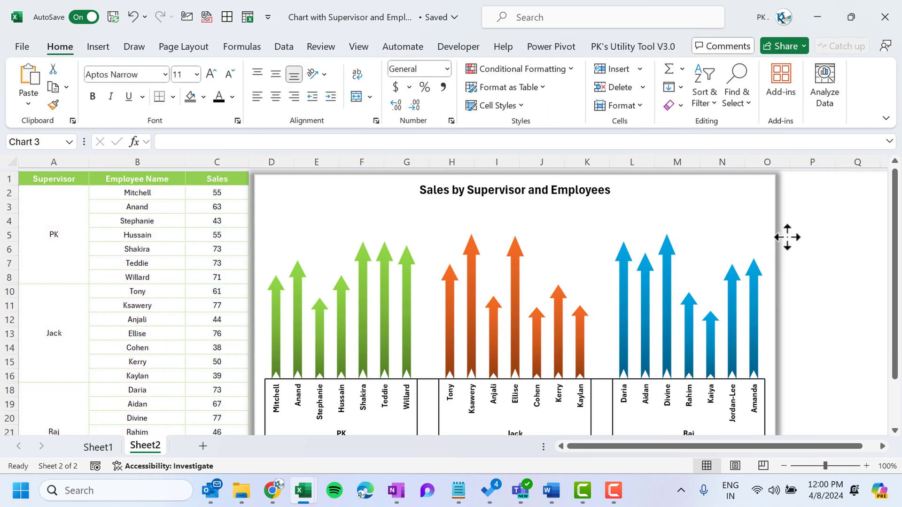